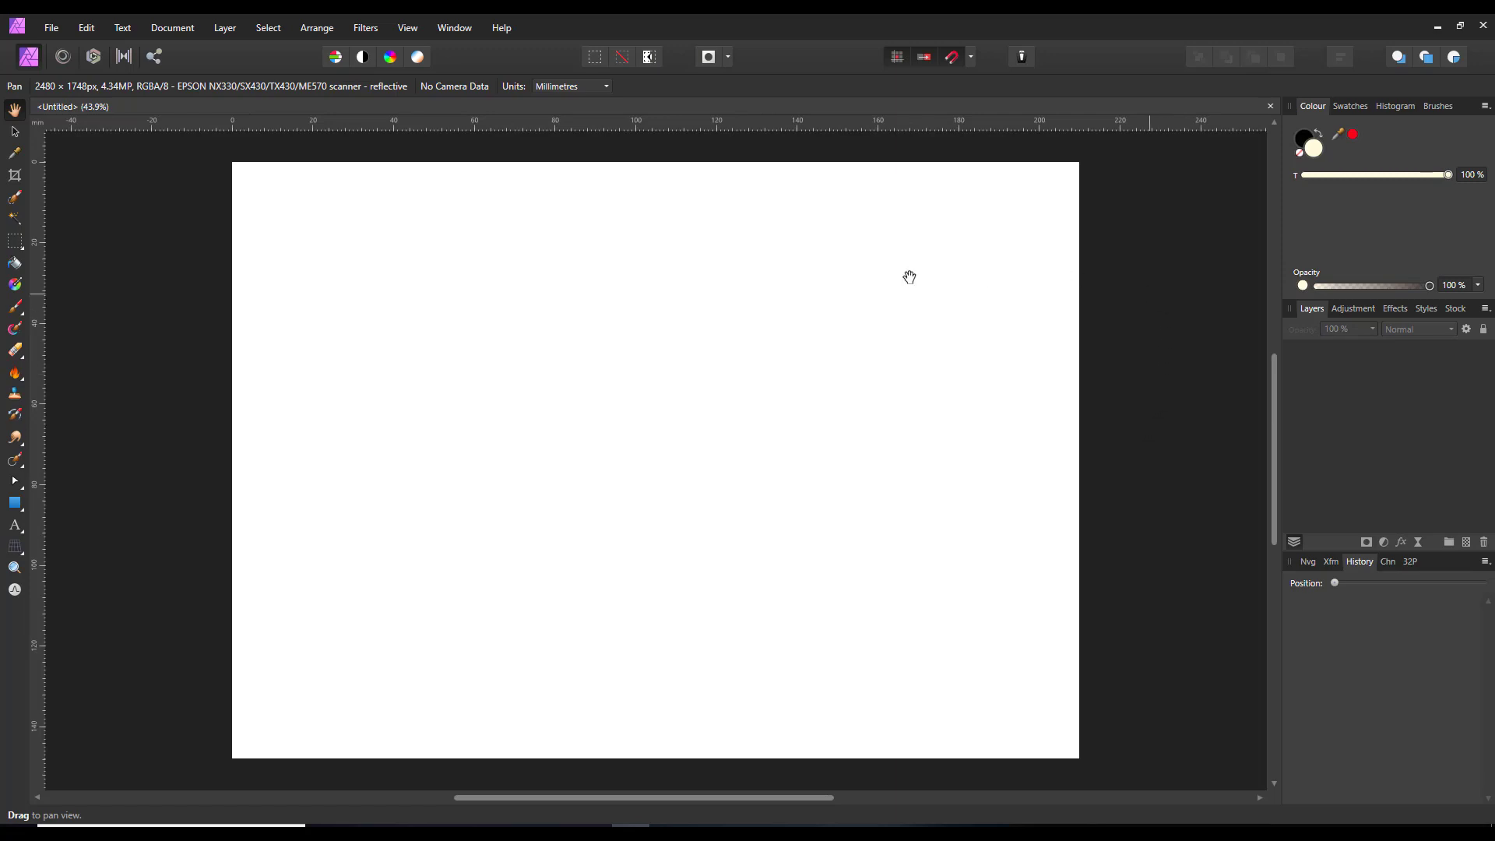
Select the Artistic Text Tool, with Arial Regular 12 pt black as the text settings.
{"action": "left_click", "coordinate": [19, 529]}
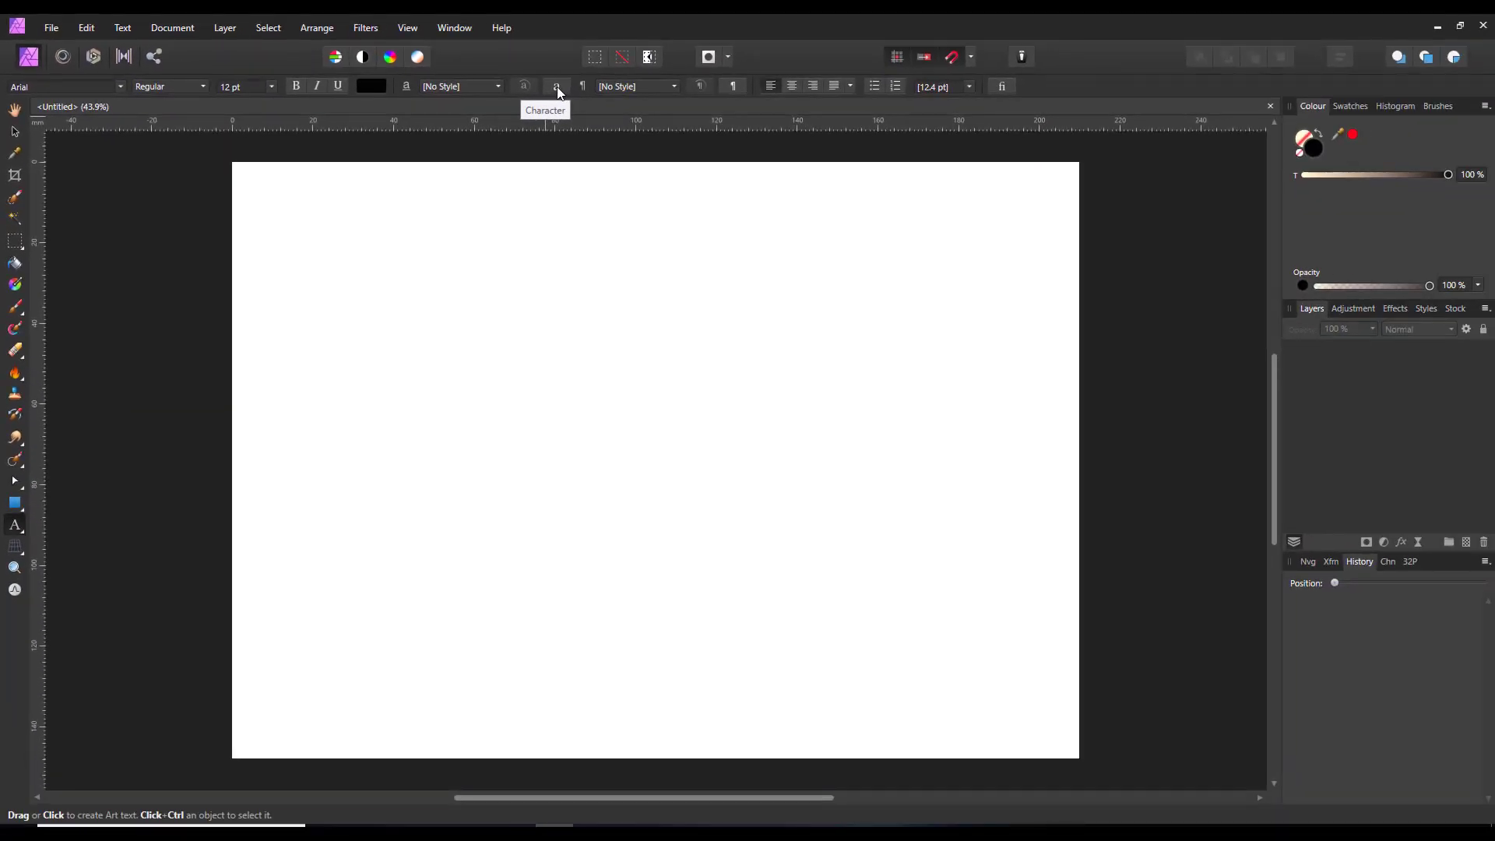
Open the Character panel and check the Outline Style, which stays set to None.
{"action": "left_click", "coordinate": [558, 88]}
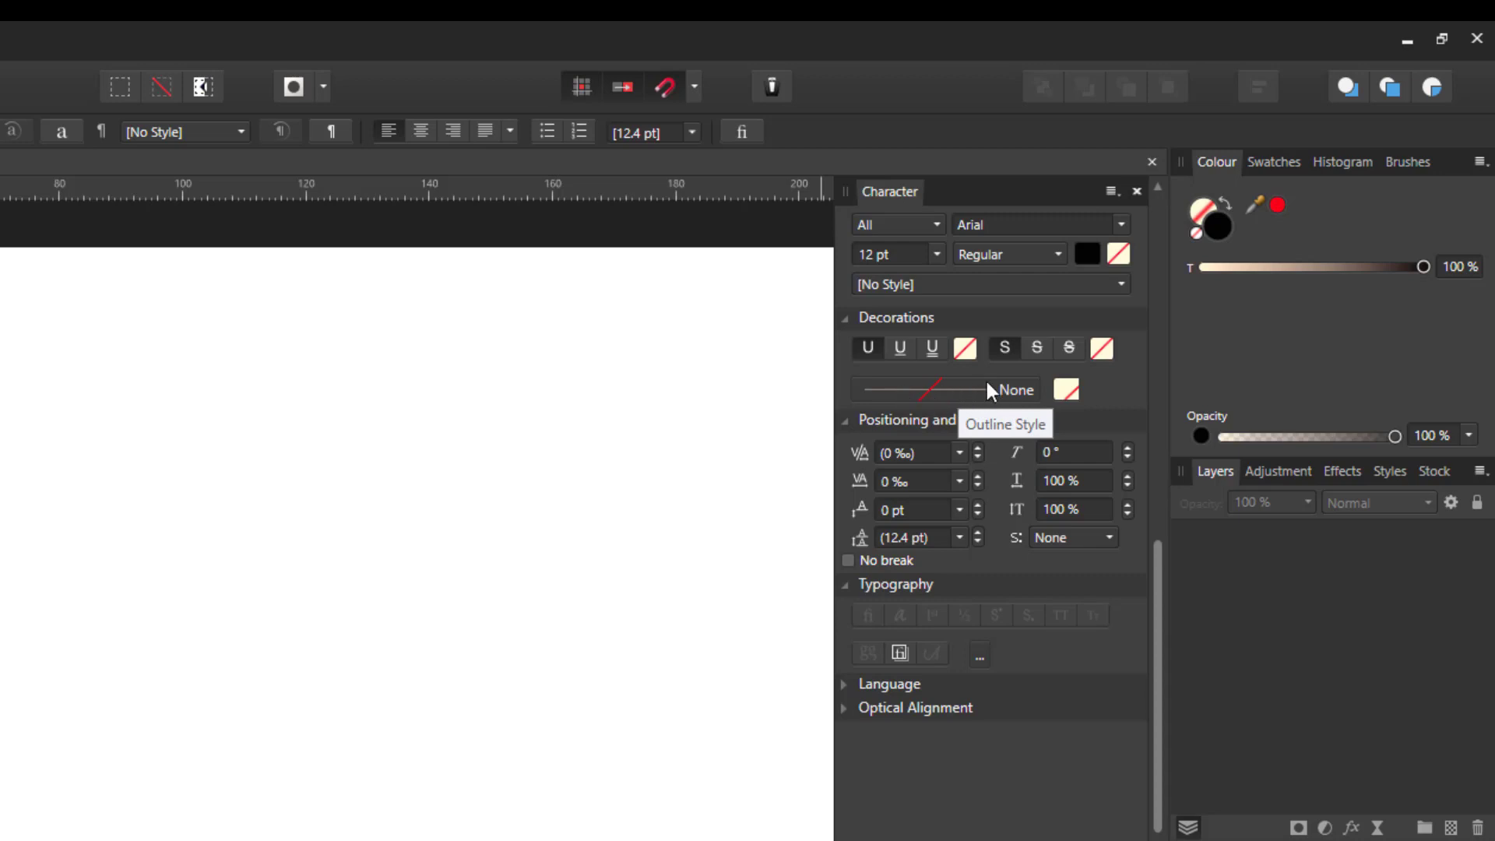
{"action": "left_click", "coordinate": [1007, 391]}
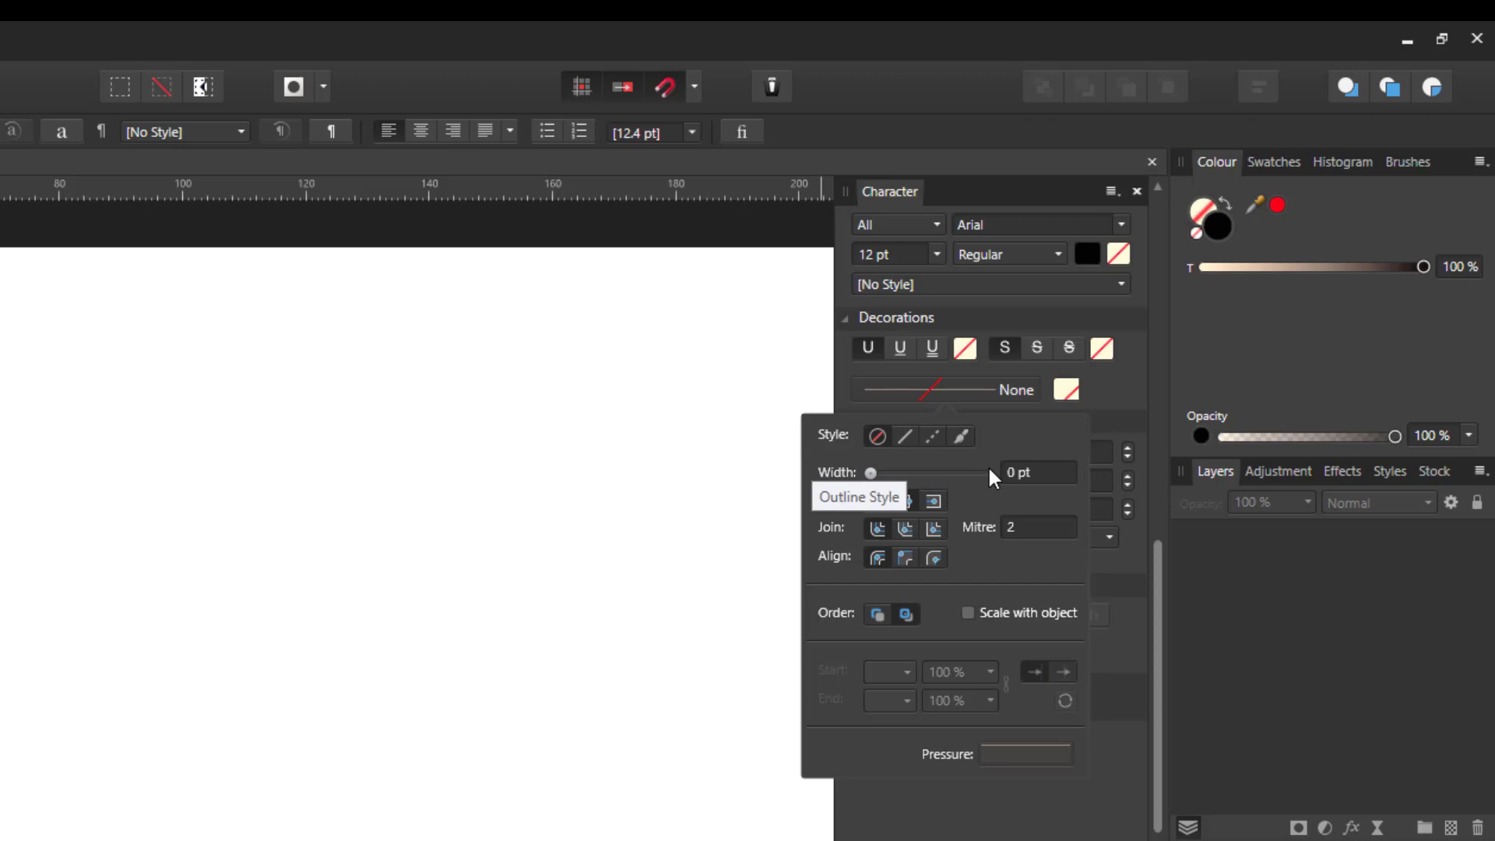
{"action": "left_click", "coordinate": [1115, 394]}
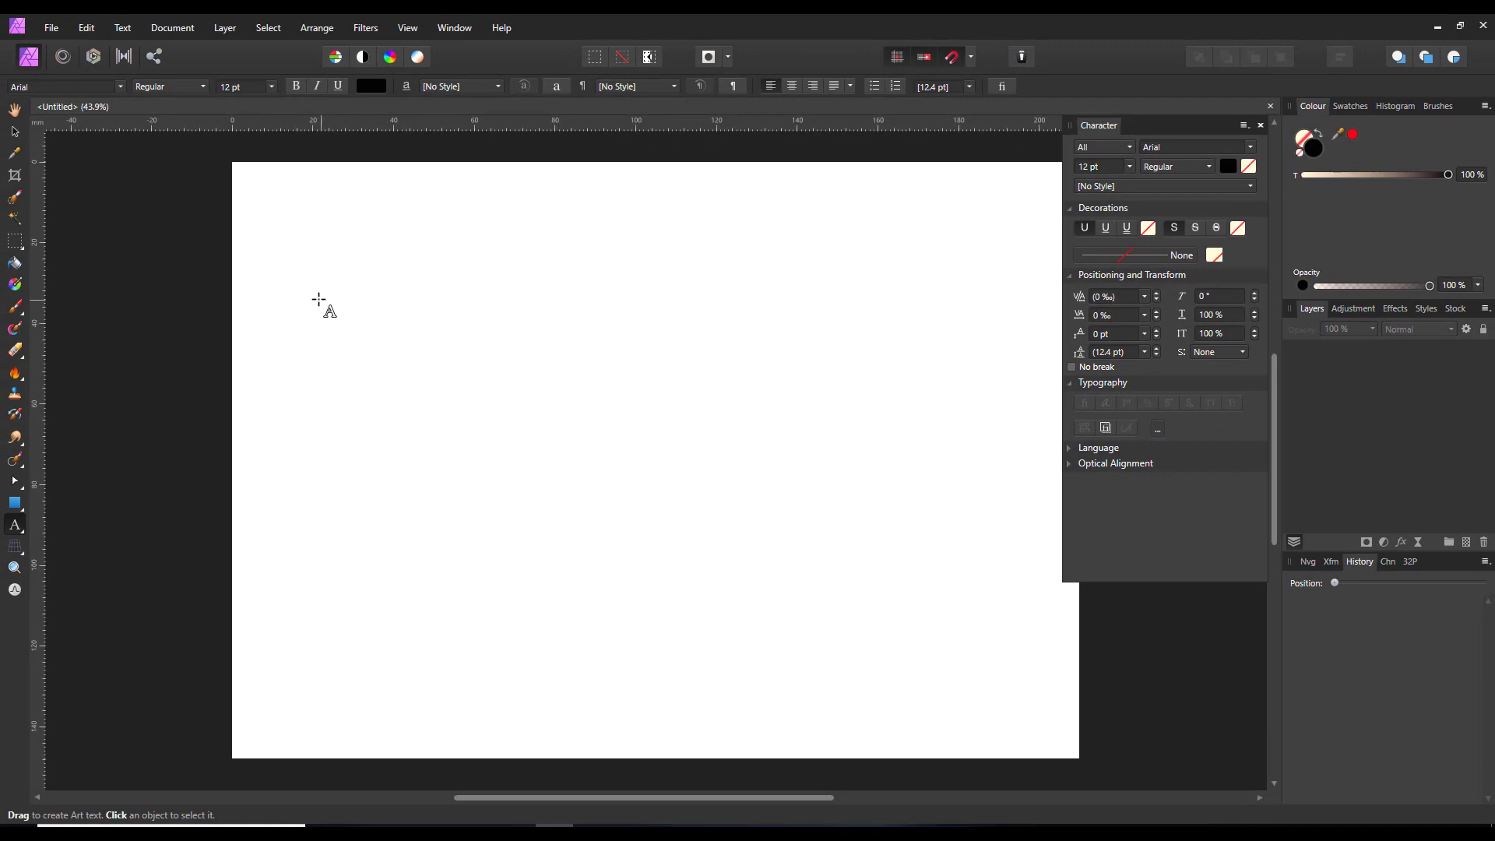
Create a large artistic text object reading 'STROKE' on the upper left of the page.
{"action": "left_click_drag", "start_coordinate": [319, 297], "coordinate": [413, 420]}
{"action": "type", "text": "S"}
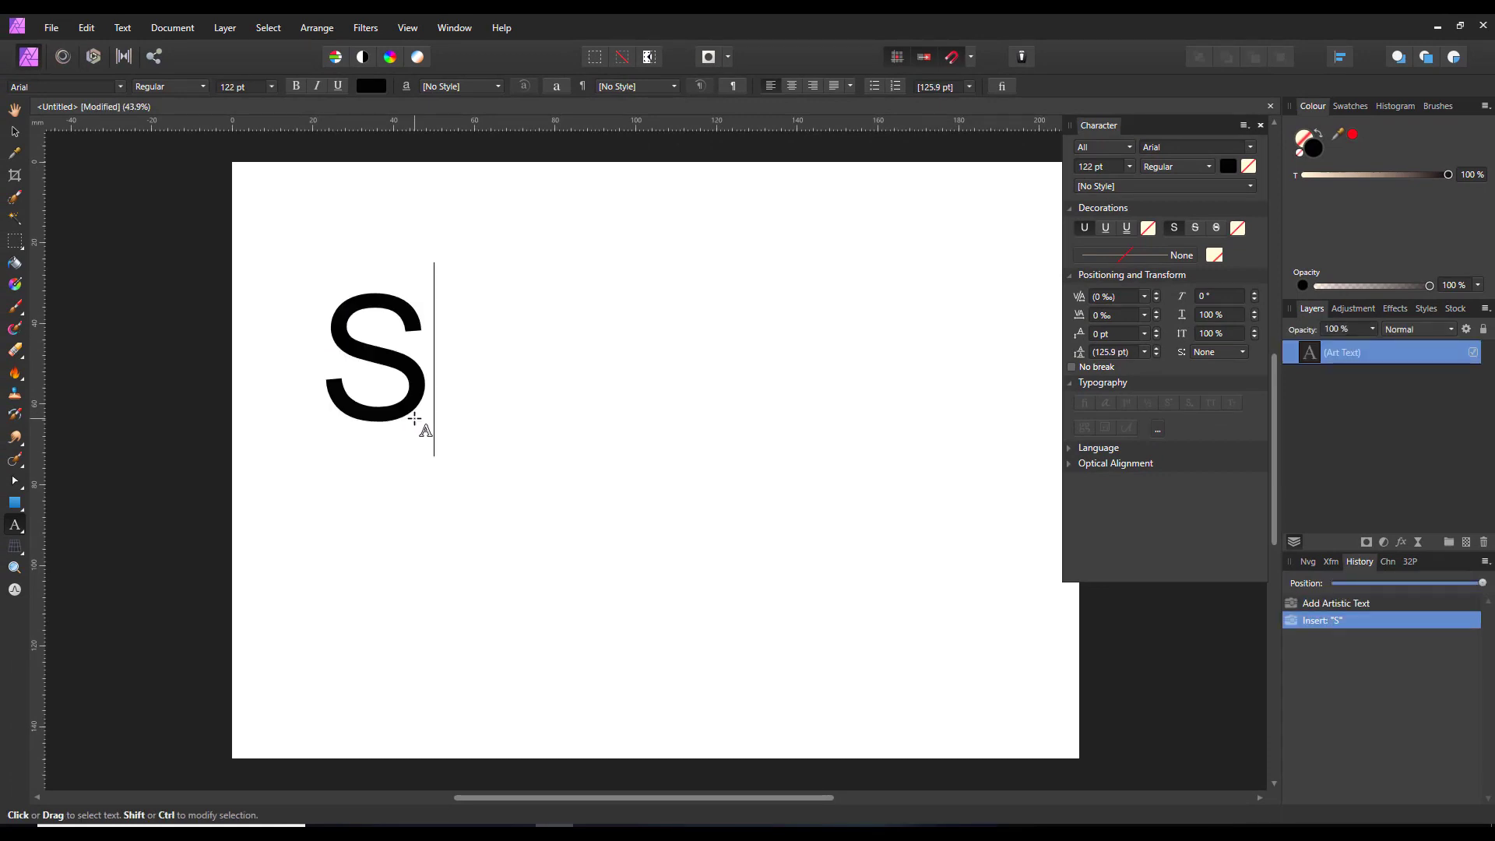
{"action": "type", "text": "TROKE"}
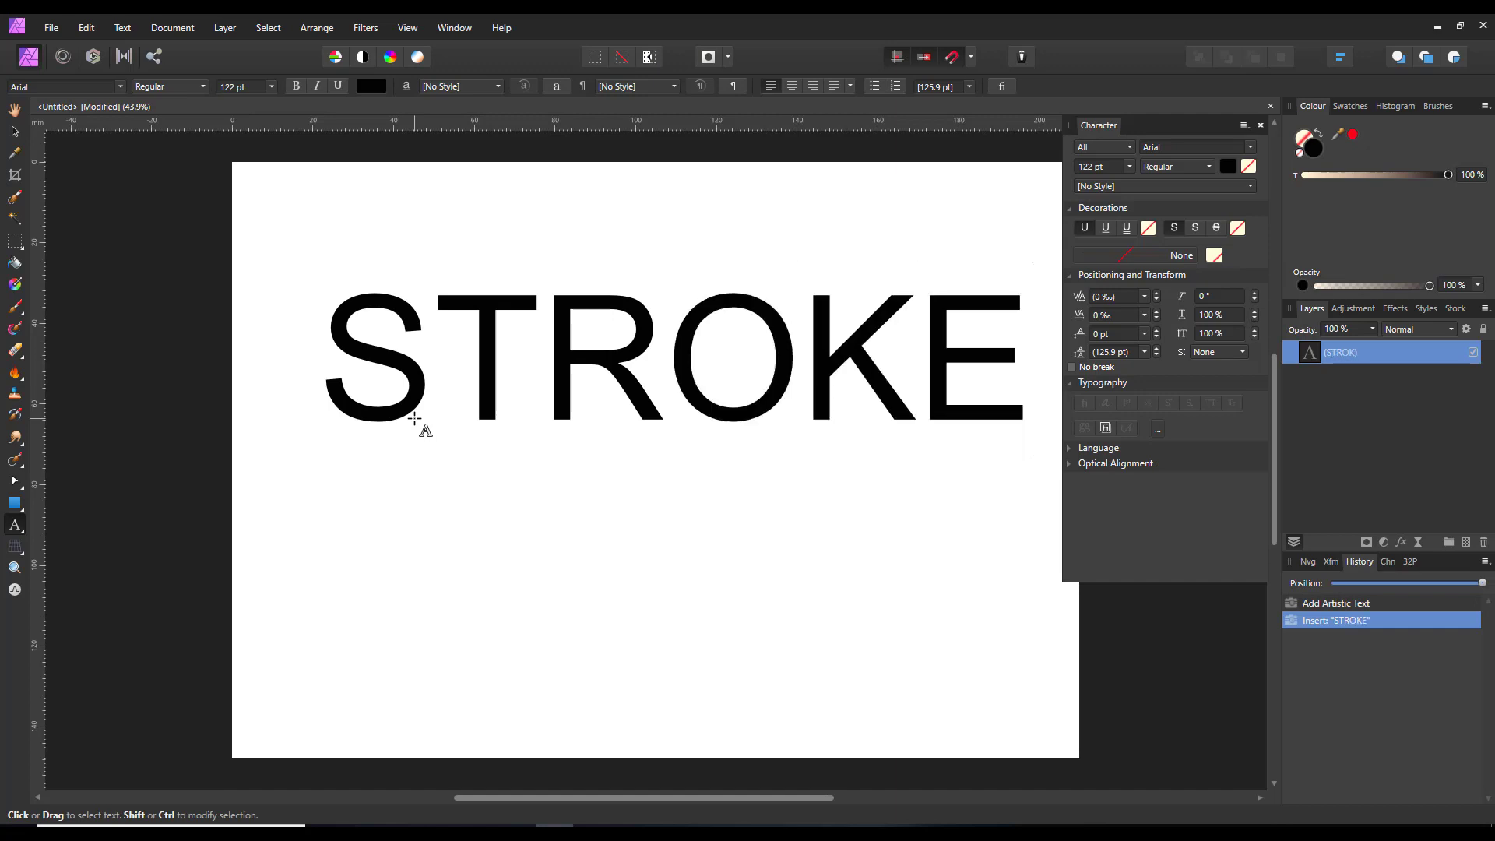
{"action": "key", "text": "Escape"}
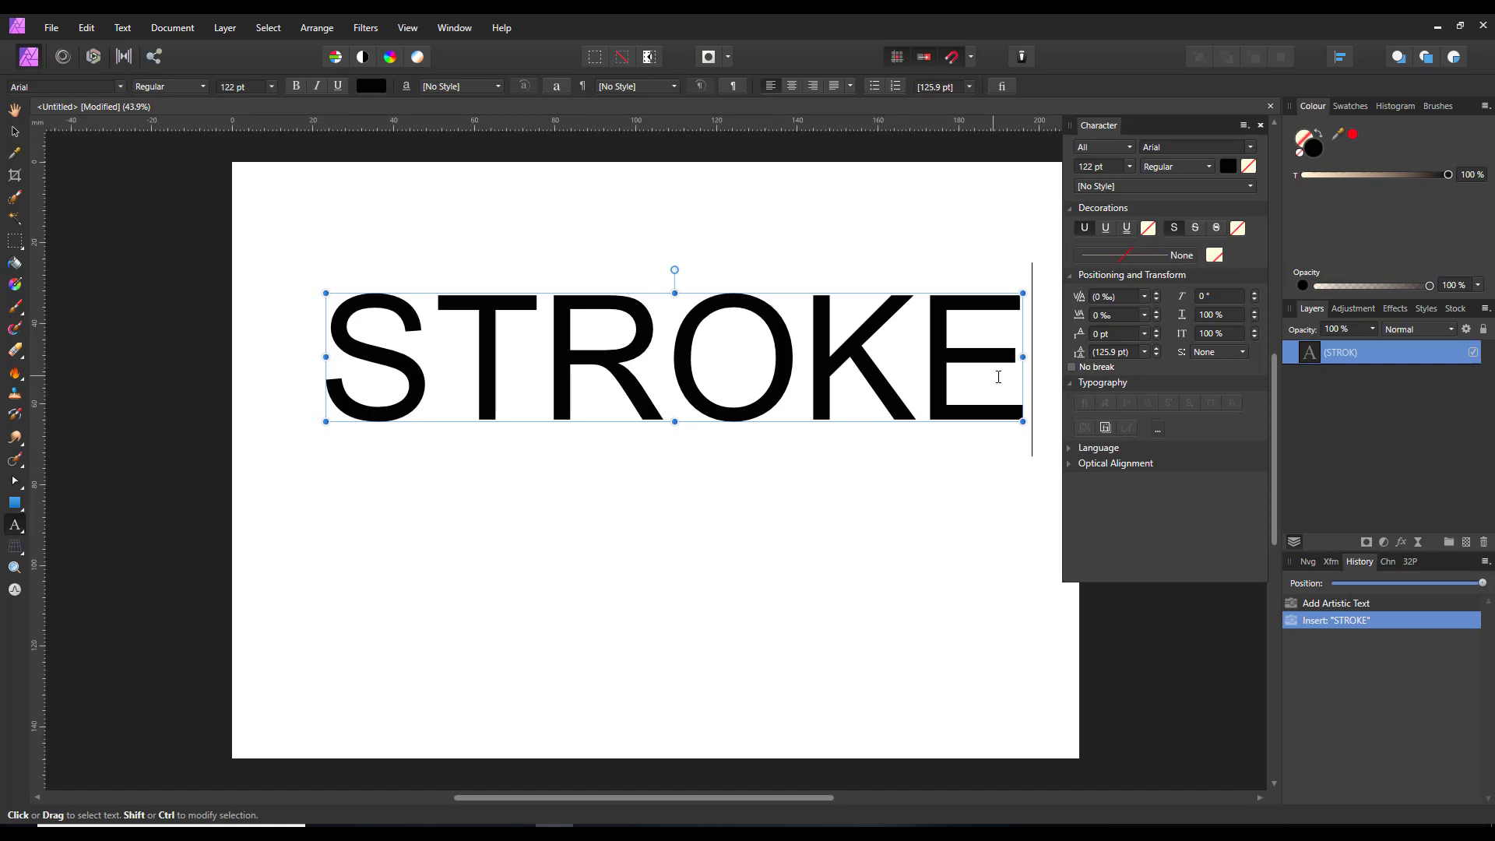
Give the STROKE letters a red outline 4.3 pt wide.
{"action": "left_click_drag", "start_coordinate": [1012, 381], "coordinate": [370, 382]}
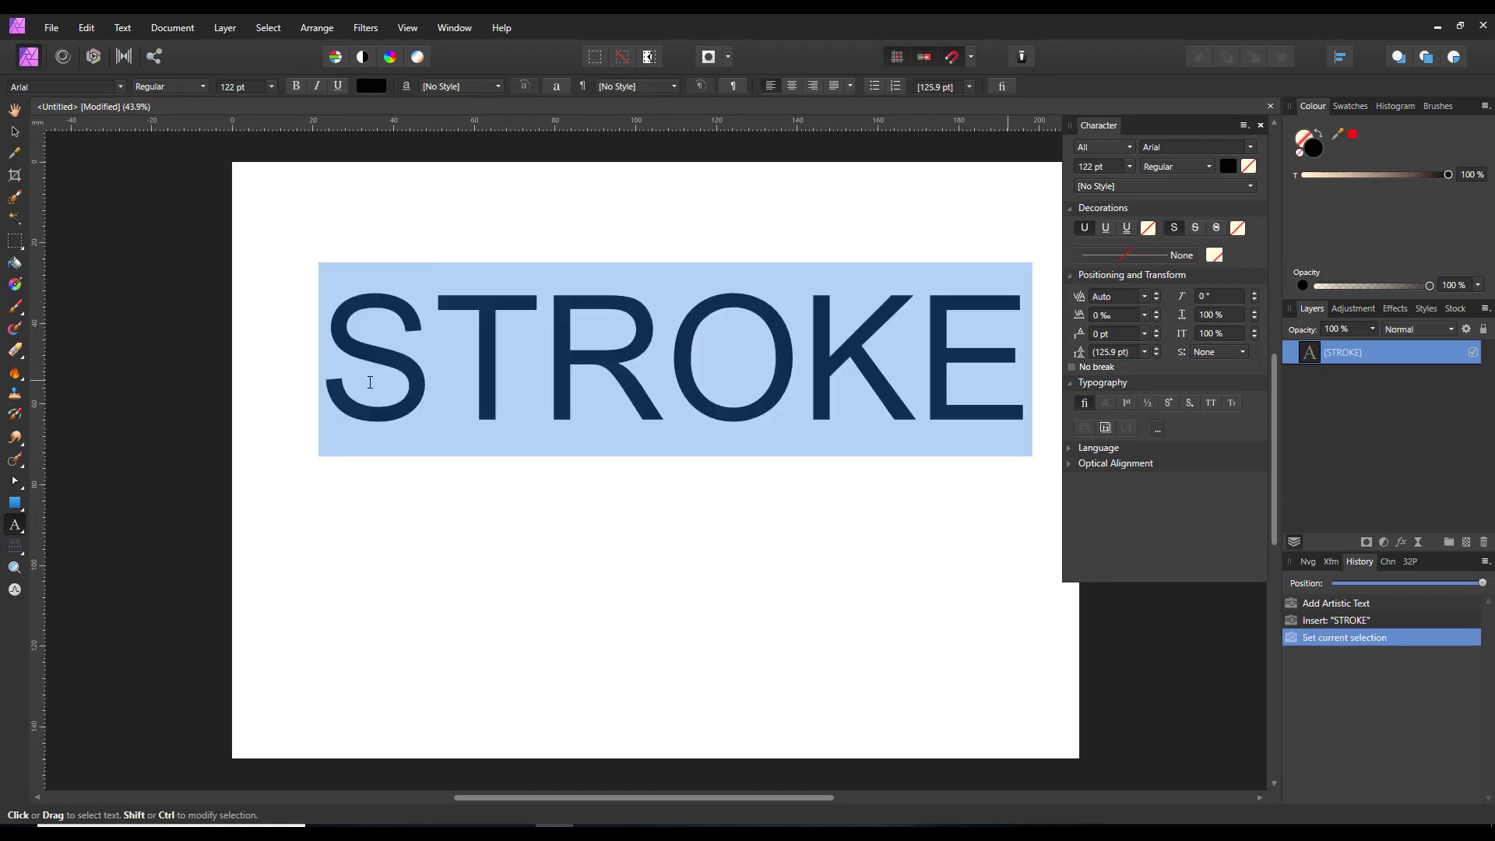
{"action": "left_click", "coordinate": [1214, 257]}
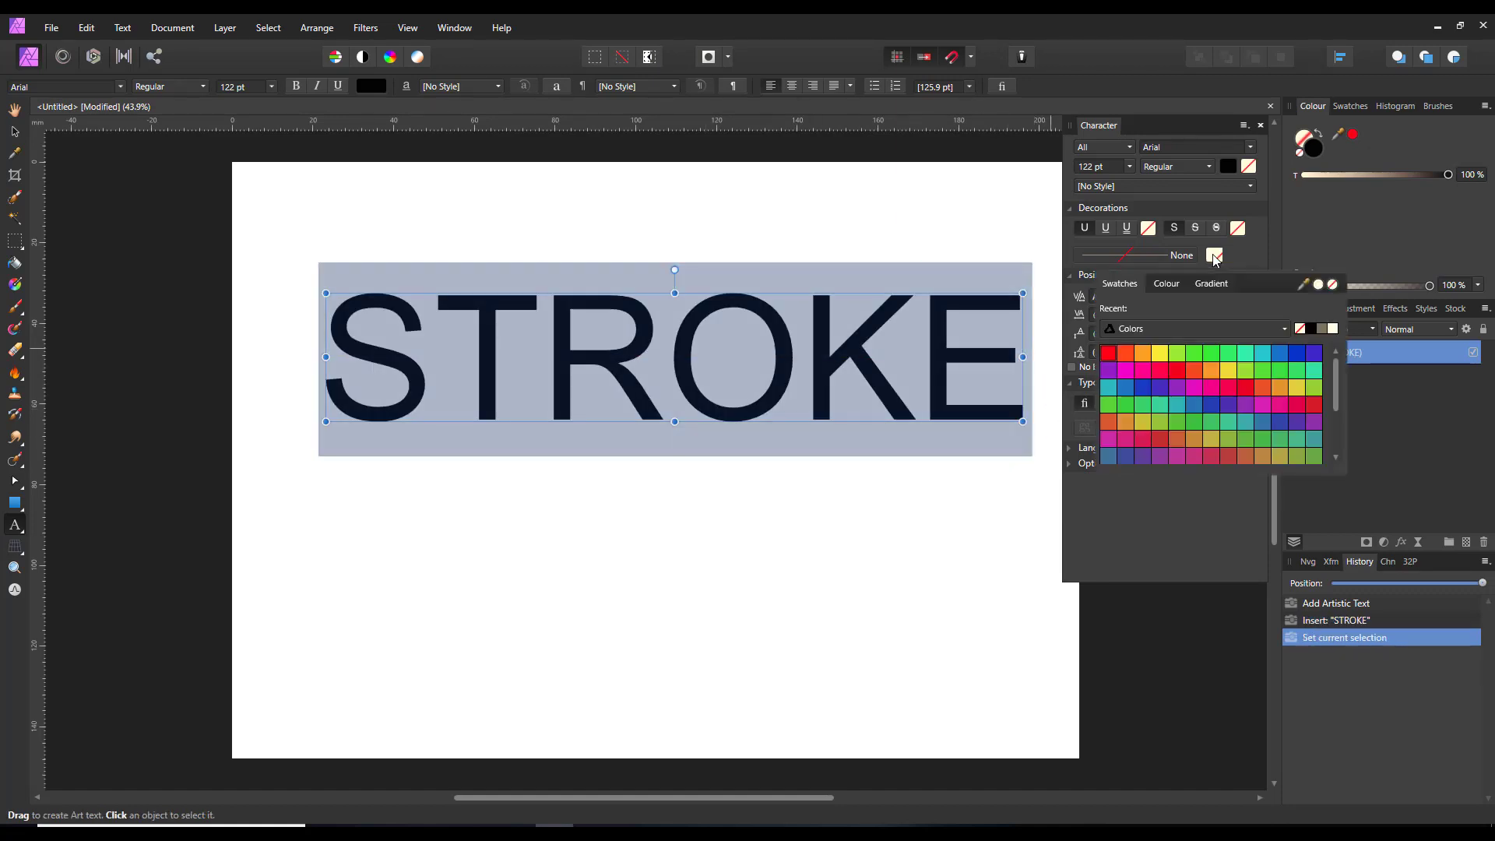
{"action": "left_click", "coordinate": [1177, 370]}
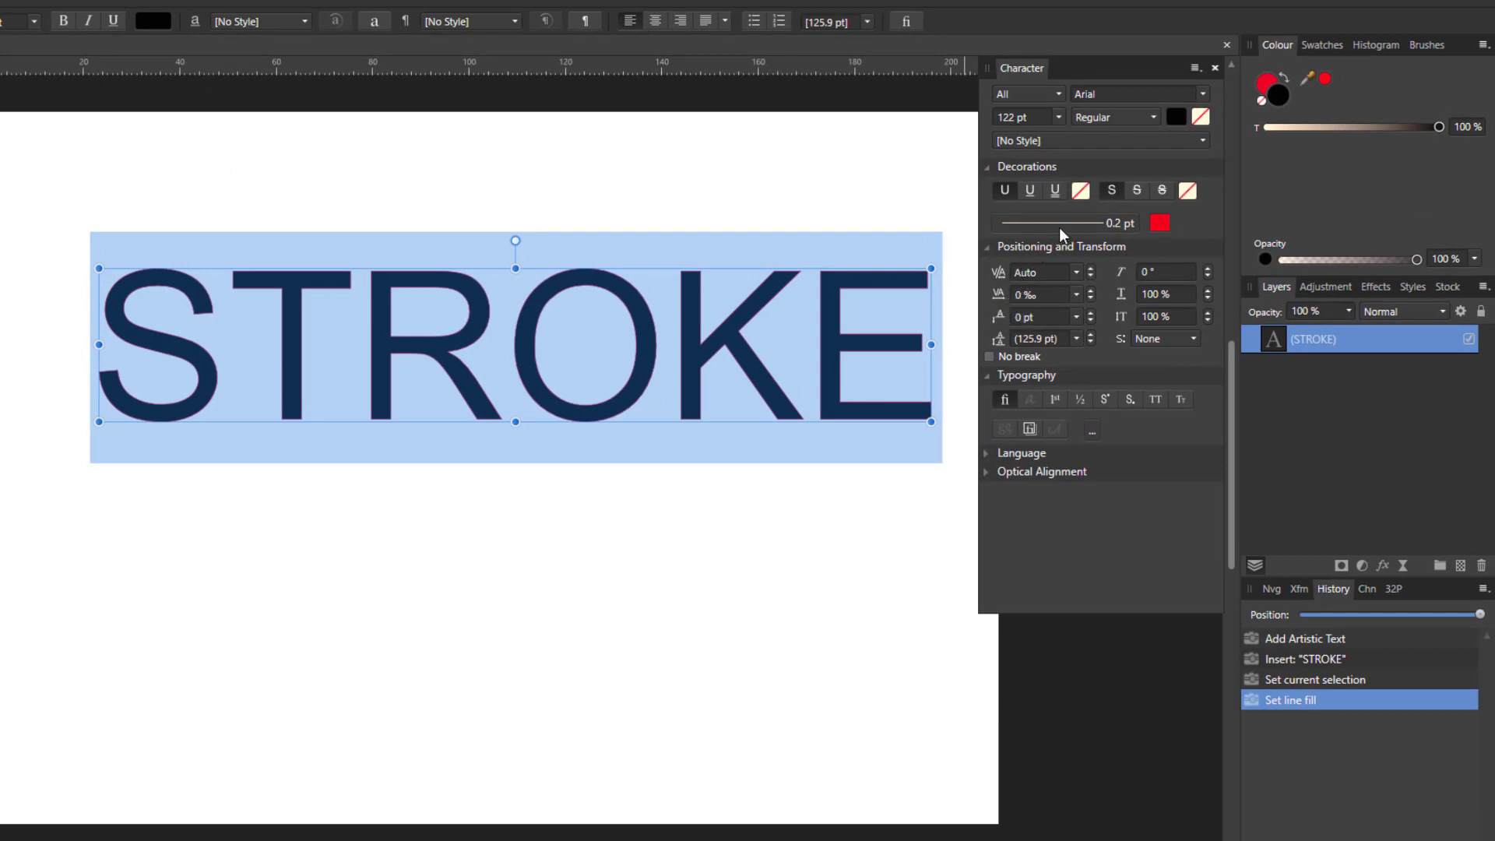
{"action": "left_click", "coordinate": [1040, 222]}
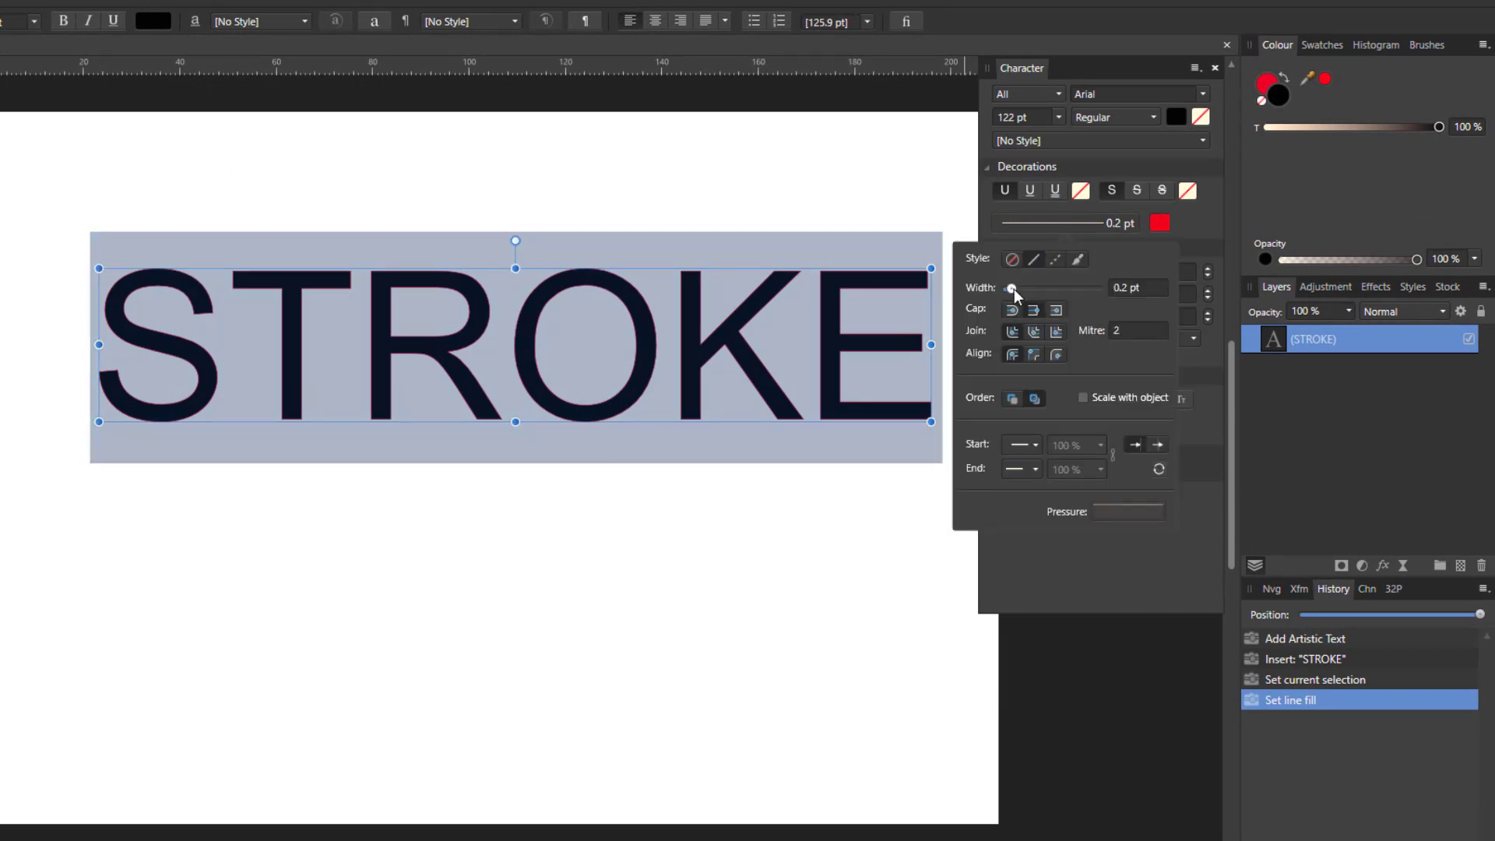
{"action": "left_click_drag", "start_coordinate": [1014, 288], "coordinate": [1035, 296]}
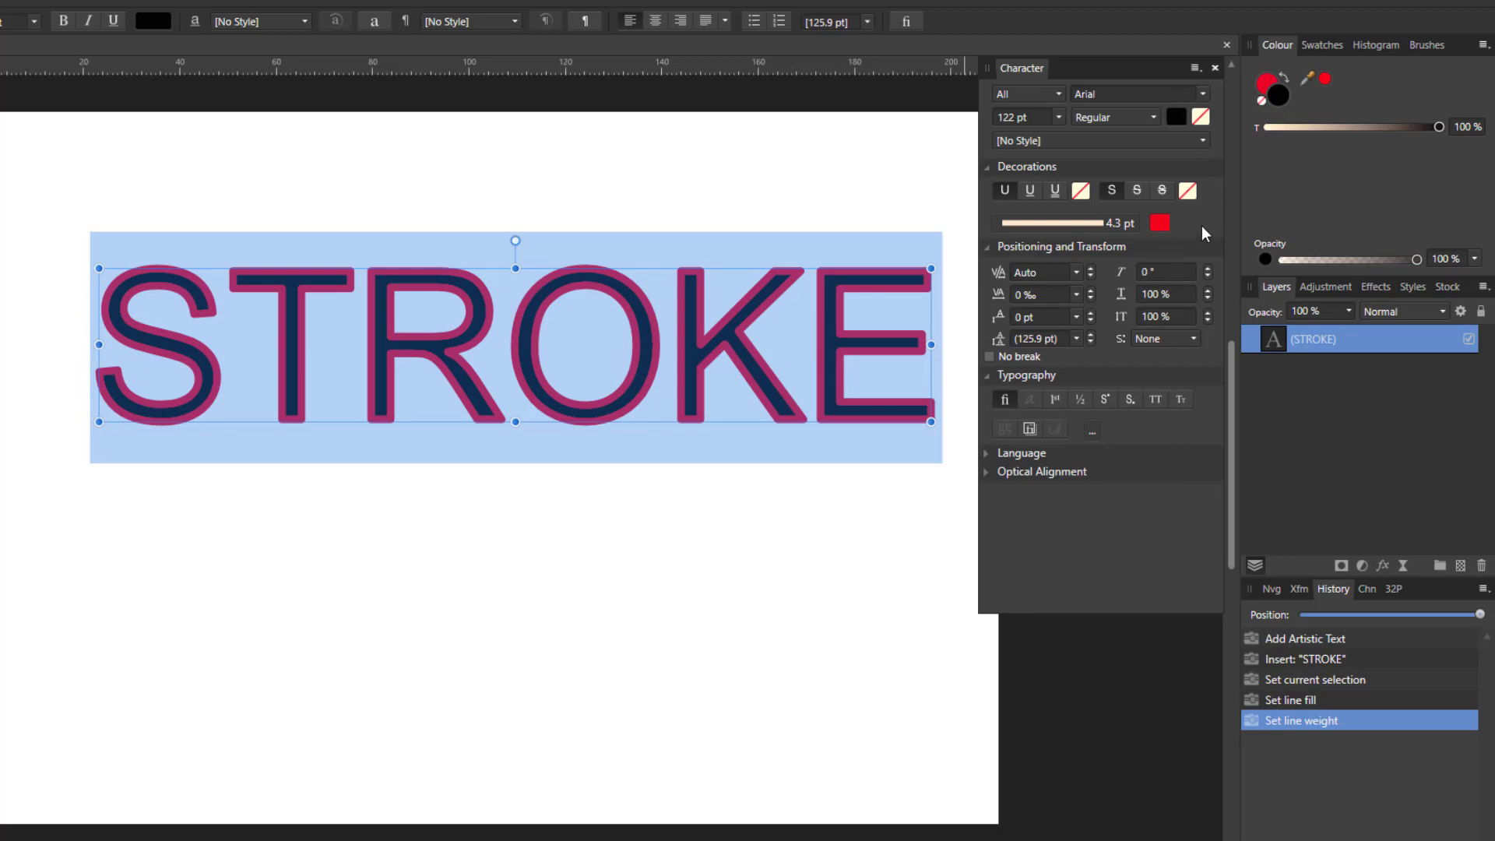
Set the STROKE font colour to none so the letters are hollow, and close the Character panel.
{"action": "left_click", "coordinate": [1174, 118]}
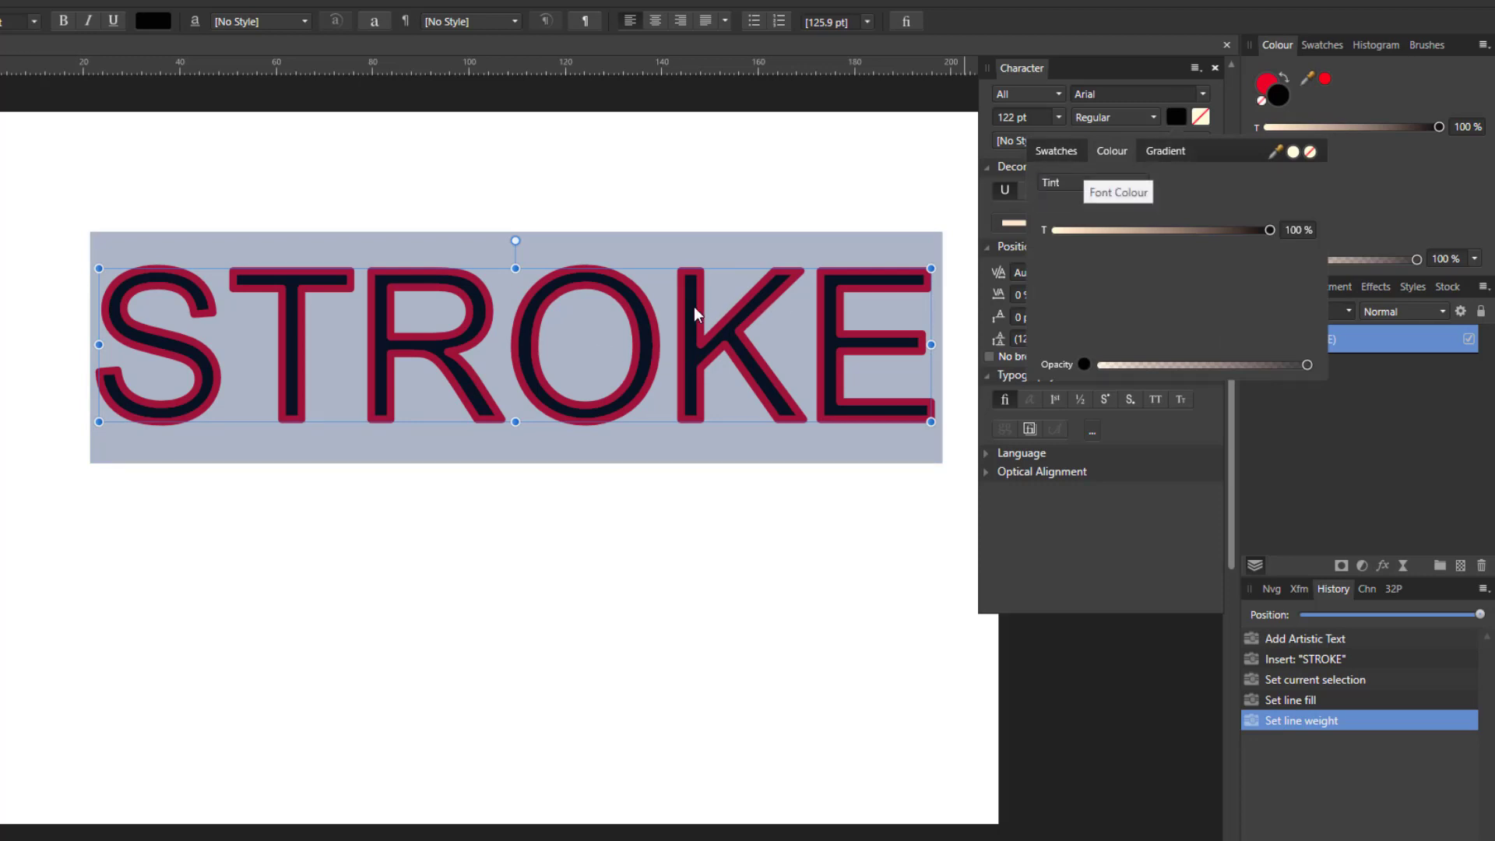
{"action": "left_click", "coordinate": [1310, 152]}
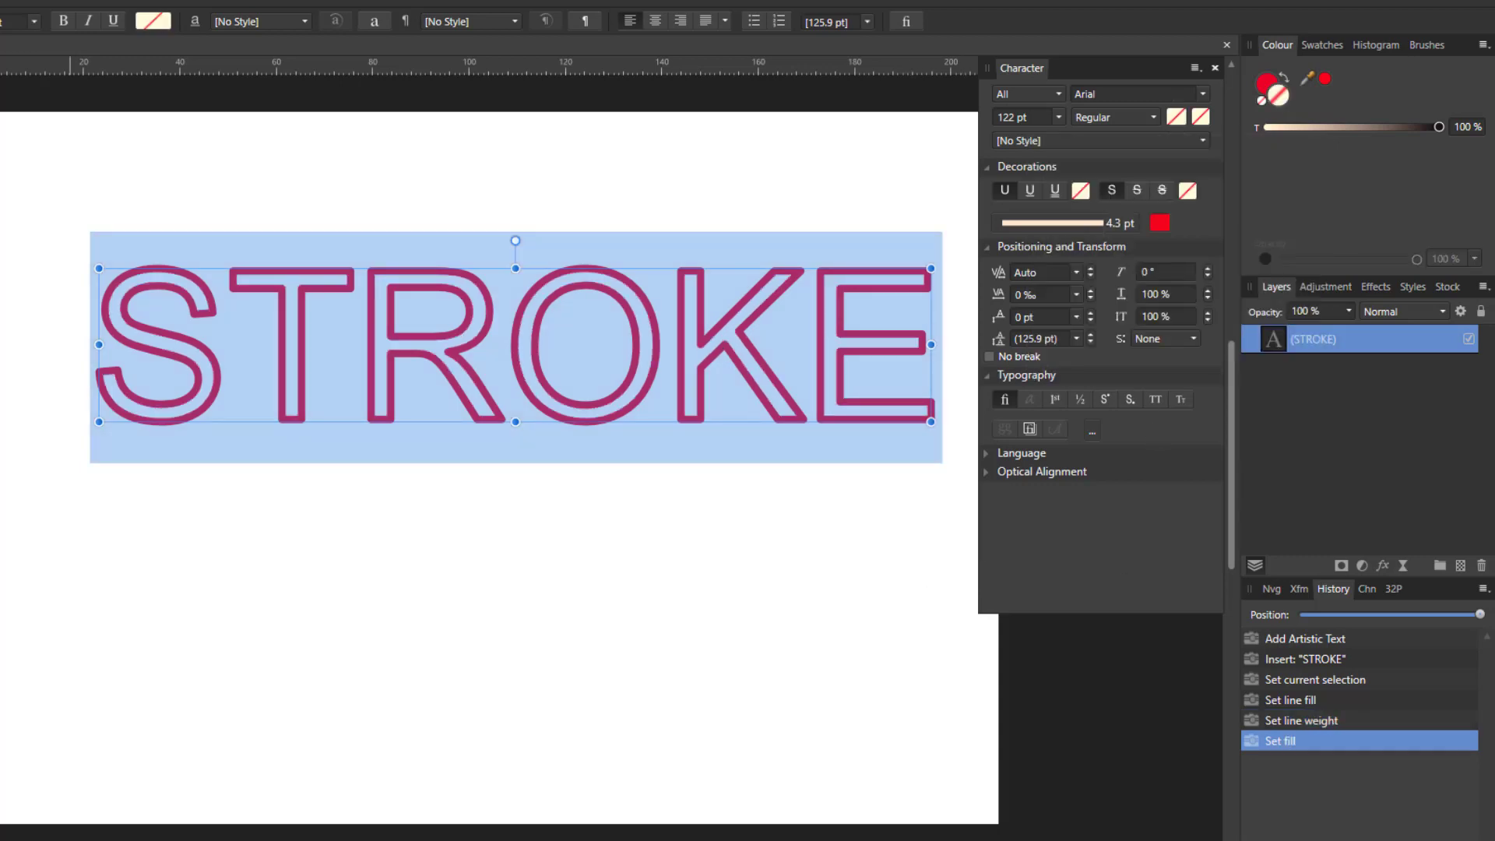
{"action": "key", "text": "Escape"}
{"action": "key", "text": "h"}
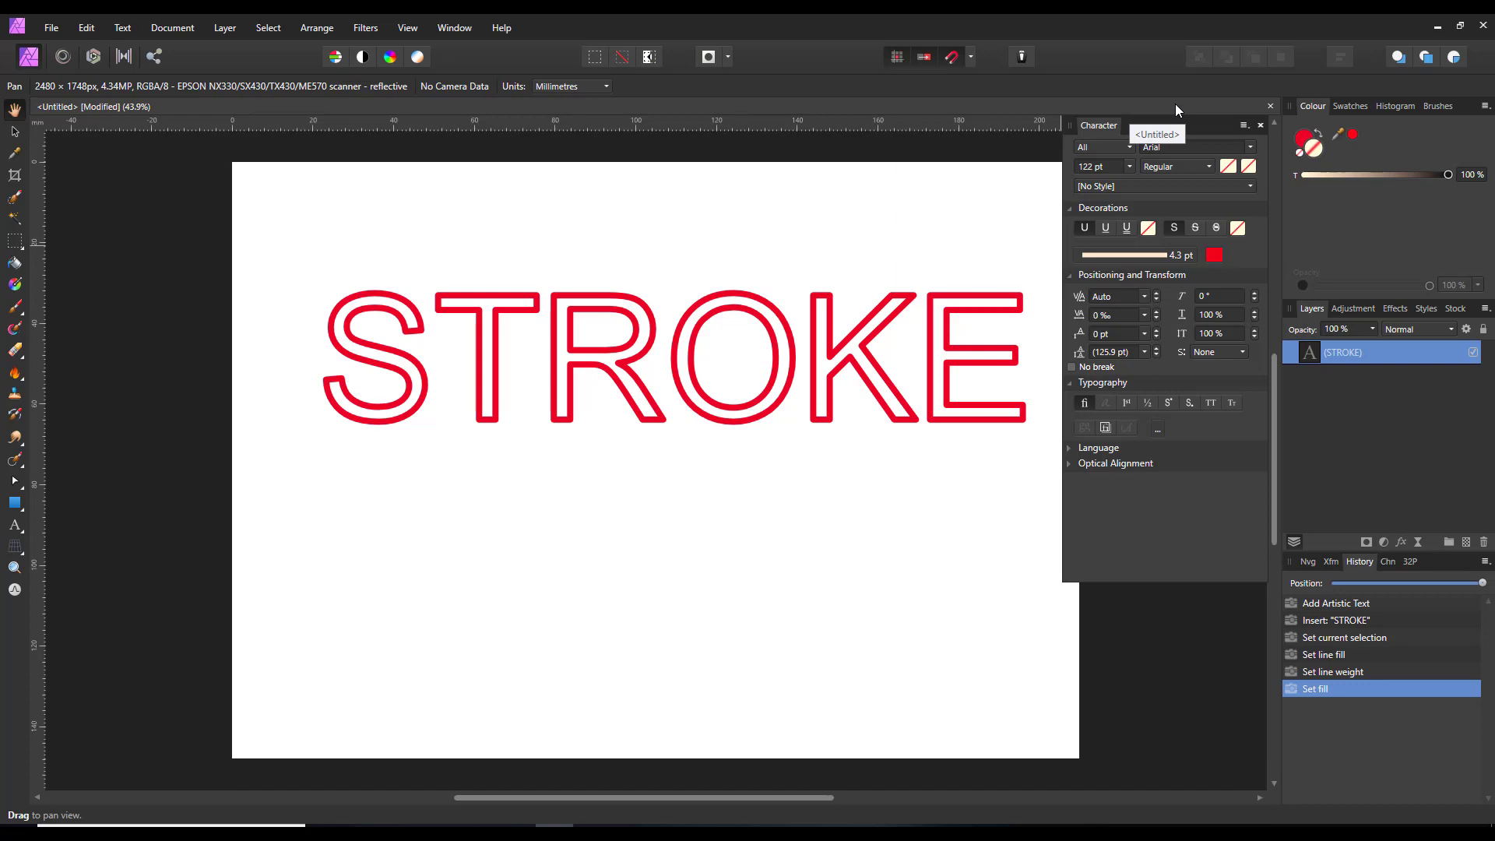
{"action": "left_click", "coordinate": [1261, 126]}
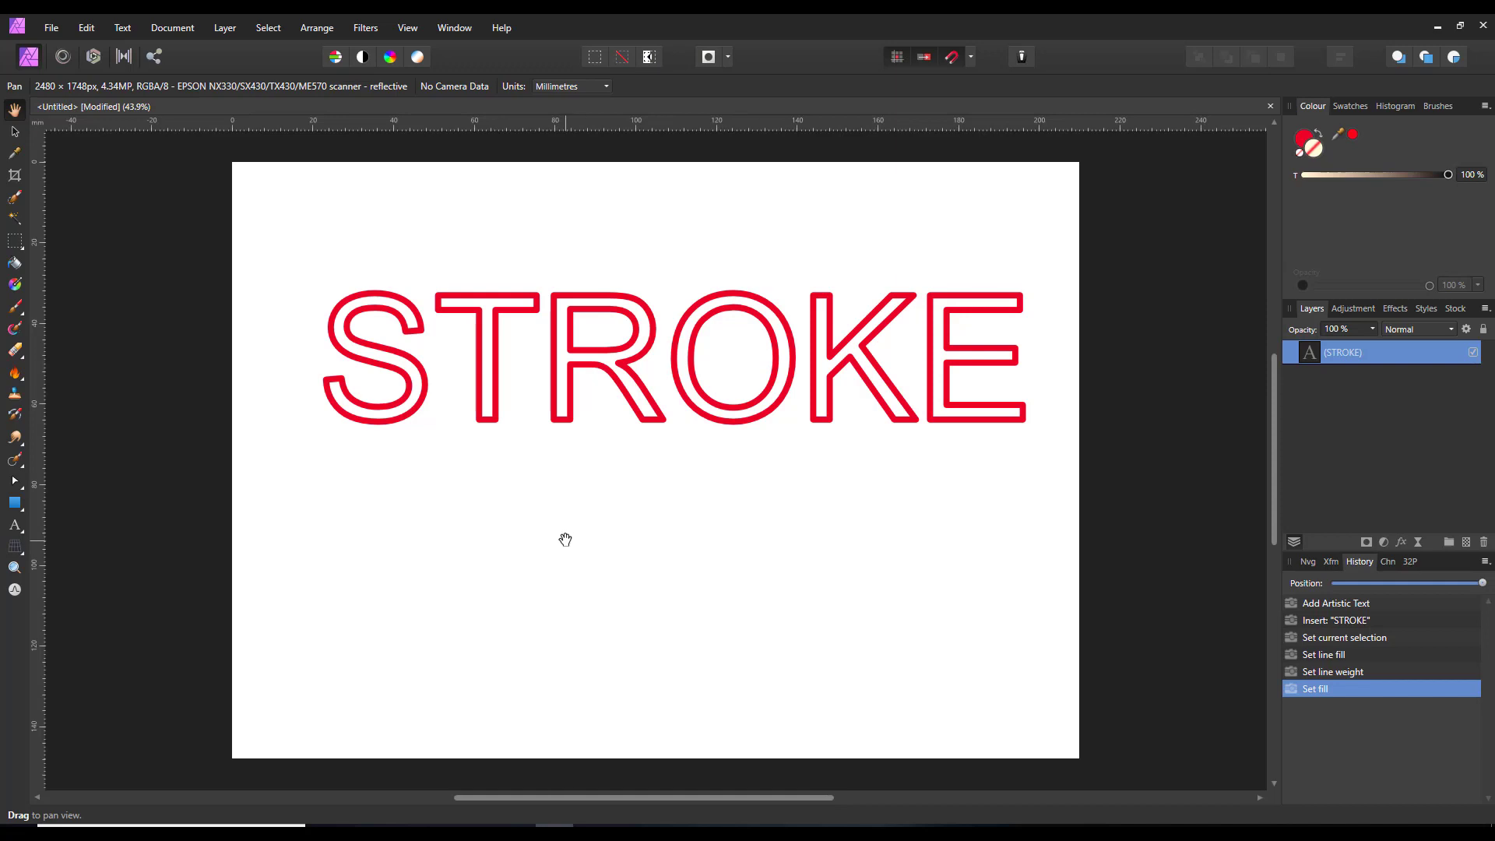
Move the STROKE text up near the top of the page and deselect it.
{"action": "left_click", "coordinate": [15, 131]}
{"action": "left_click_drag", "start_coordinate": [729, 402], "coordinate": [721, 288]}
{"action": "left_click", "coordinate": [825, 421]}
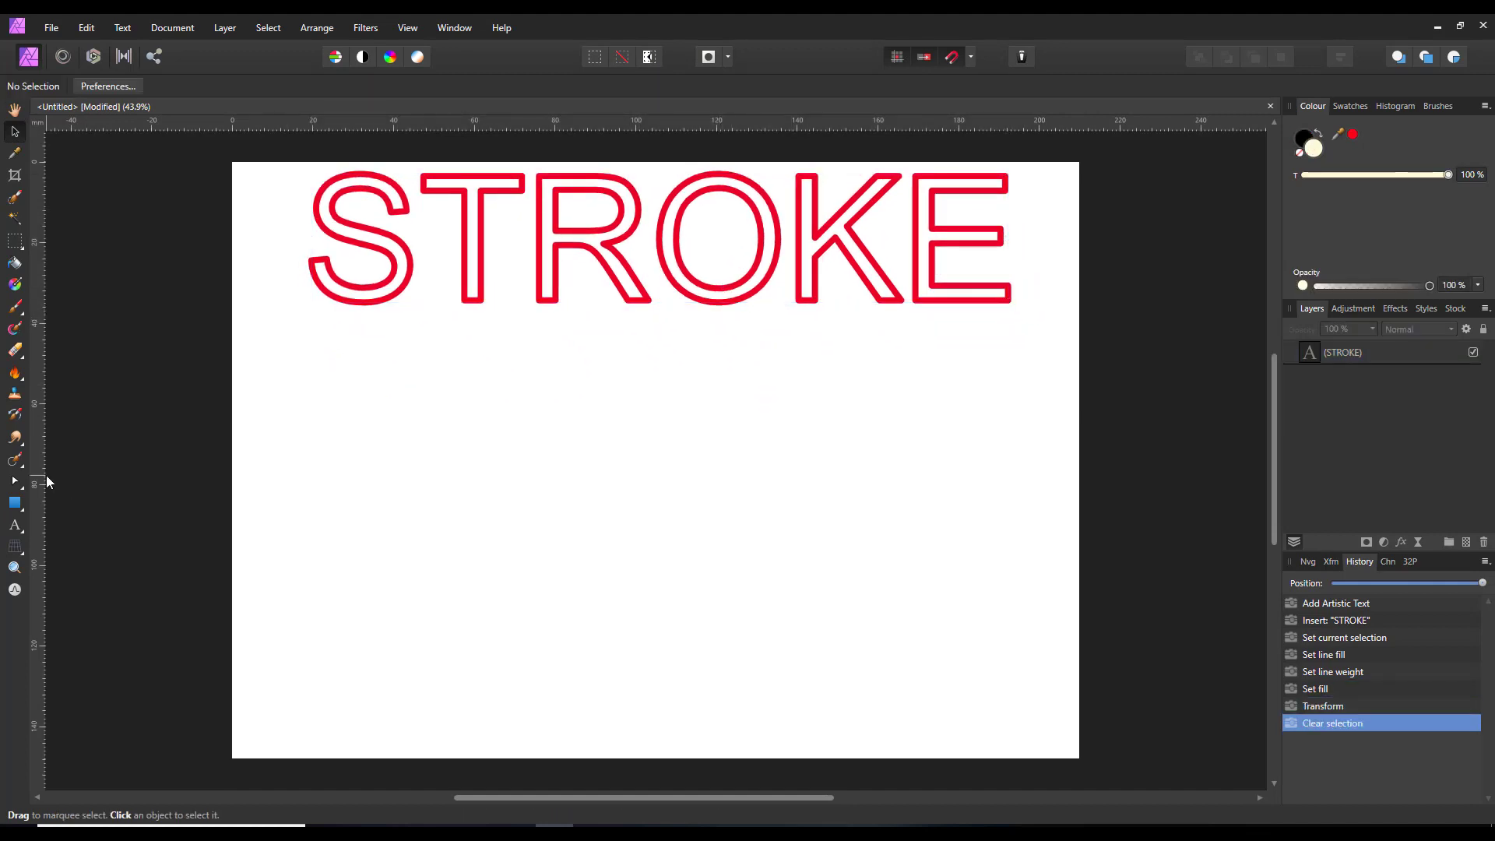
Draw a large cream rectangle below the text and give it a 23.6 pt black stroke.
{"action": "left_click", "coordinate": [15, 502]}
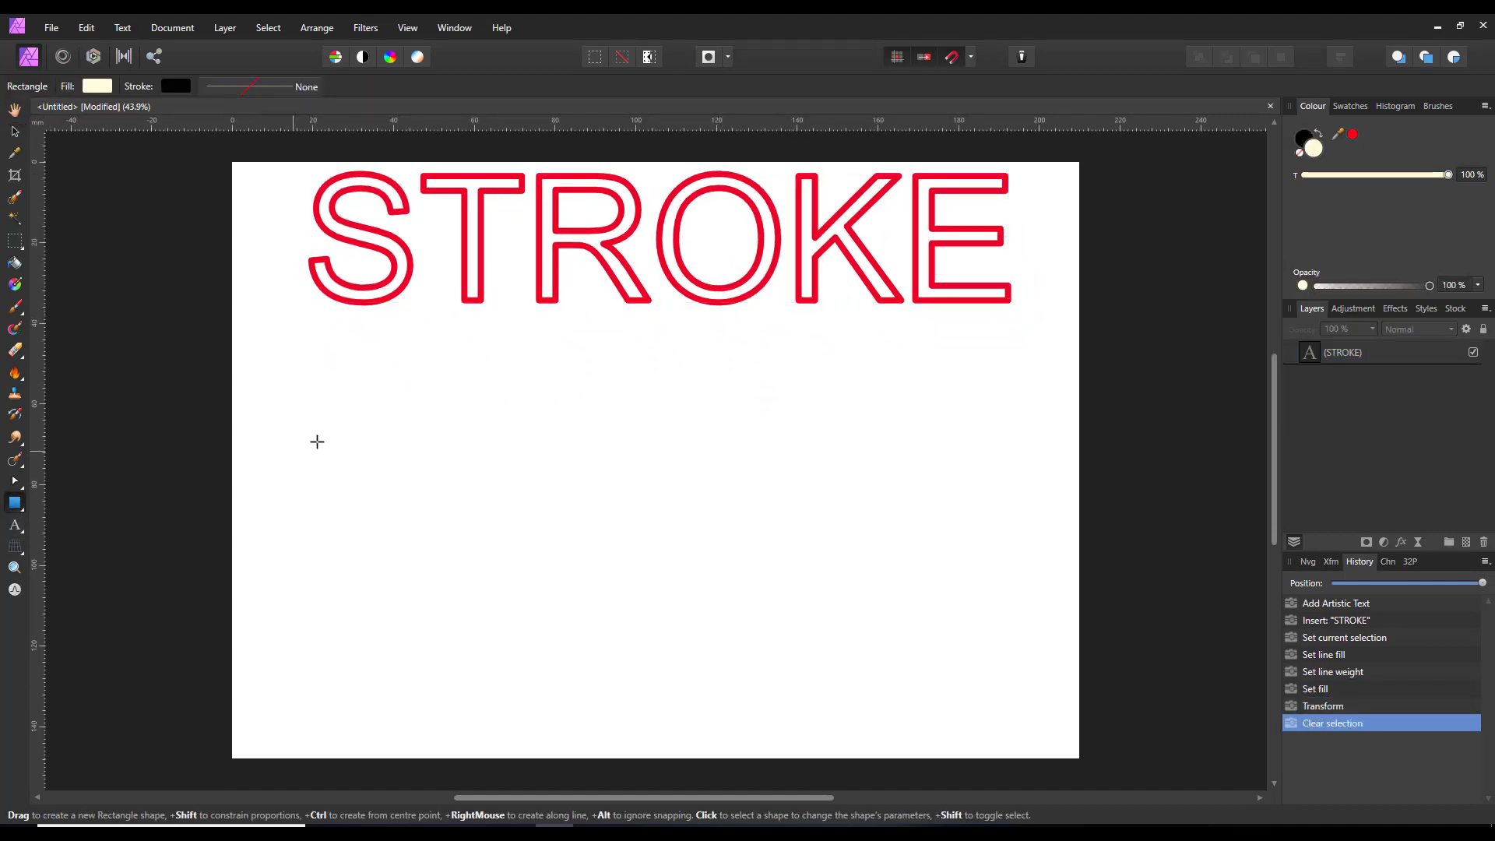
{"action": "left_click_drag", "start_coordinate": [281, 338], "coordinate": [1050, 733]}
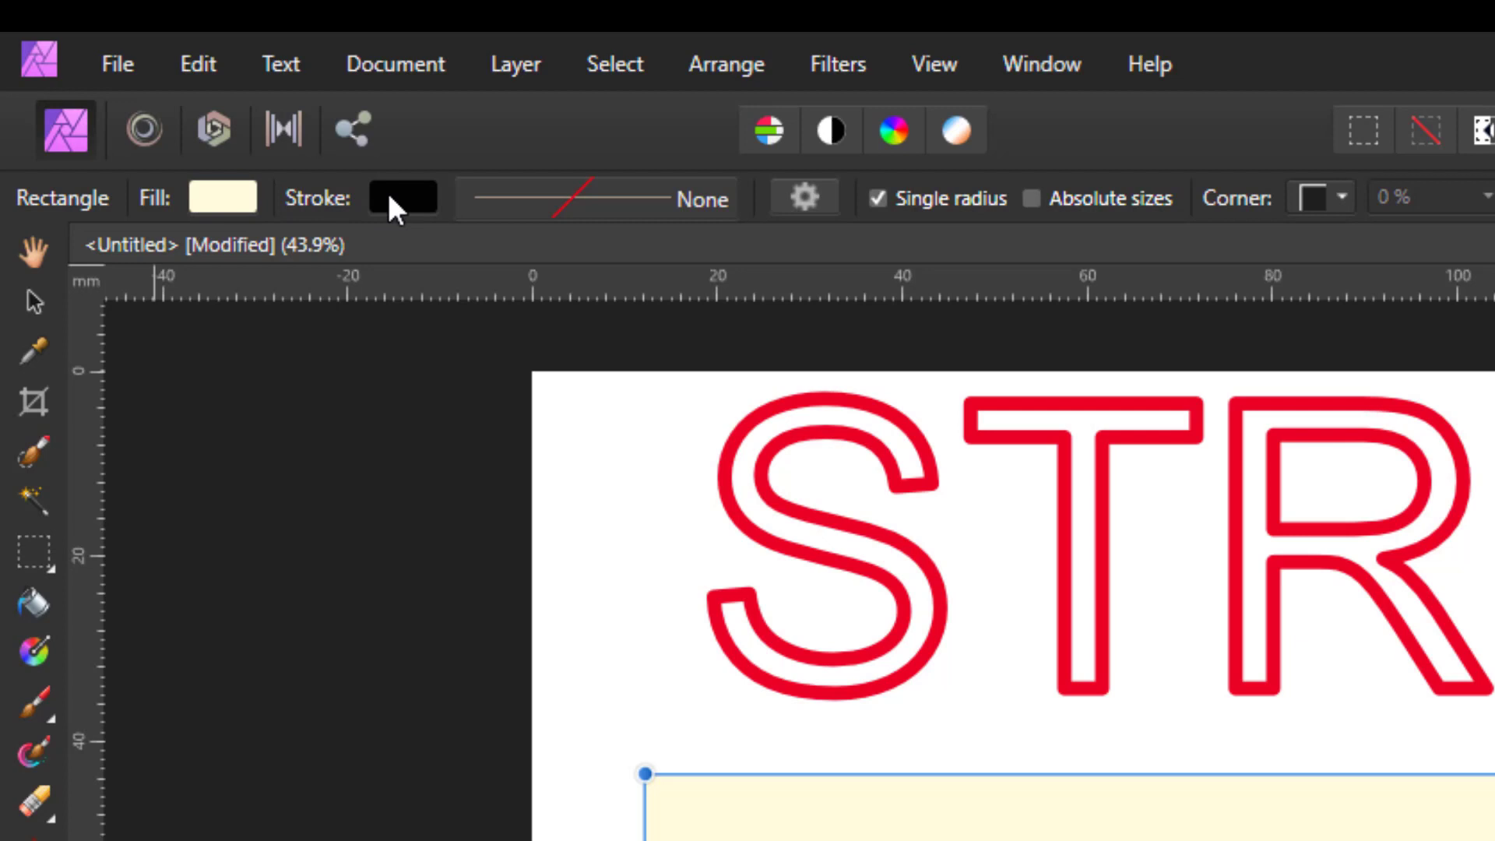
{"action": "left_click", "coordinate": [658, 198]}
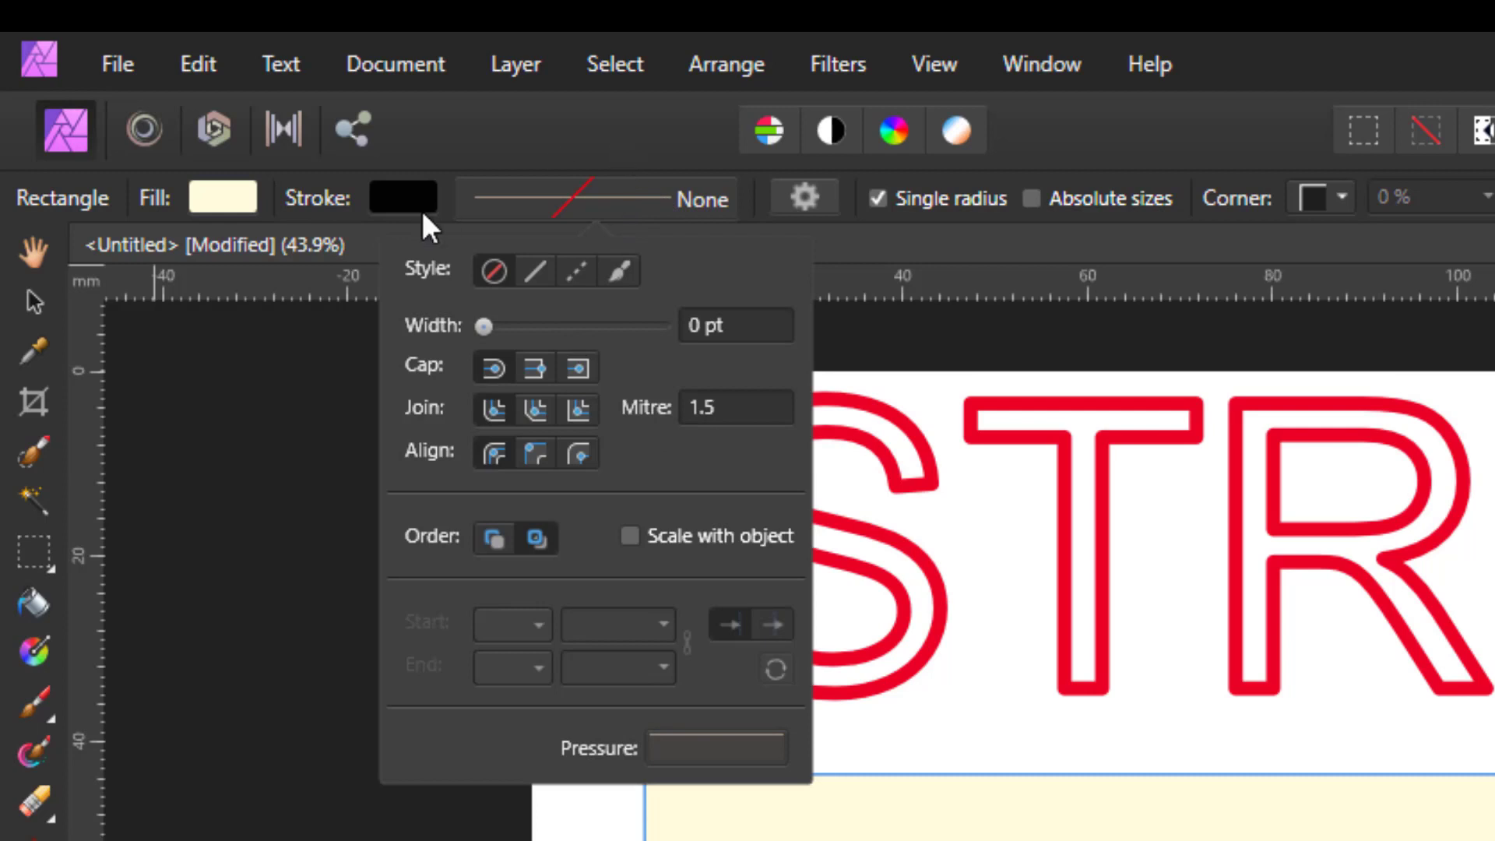
{"action": "left_click", "coordinate": [560, 198]}
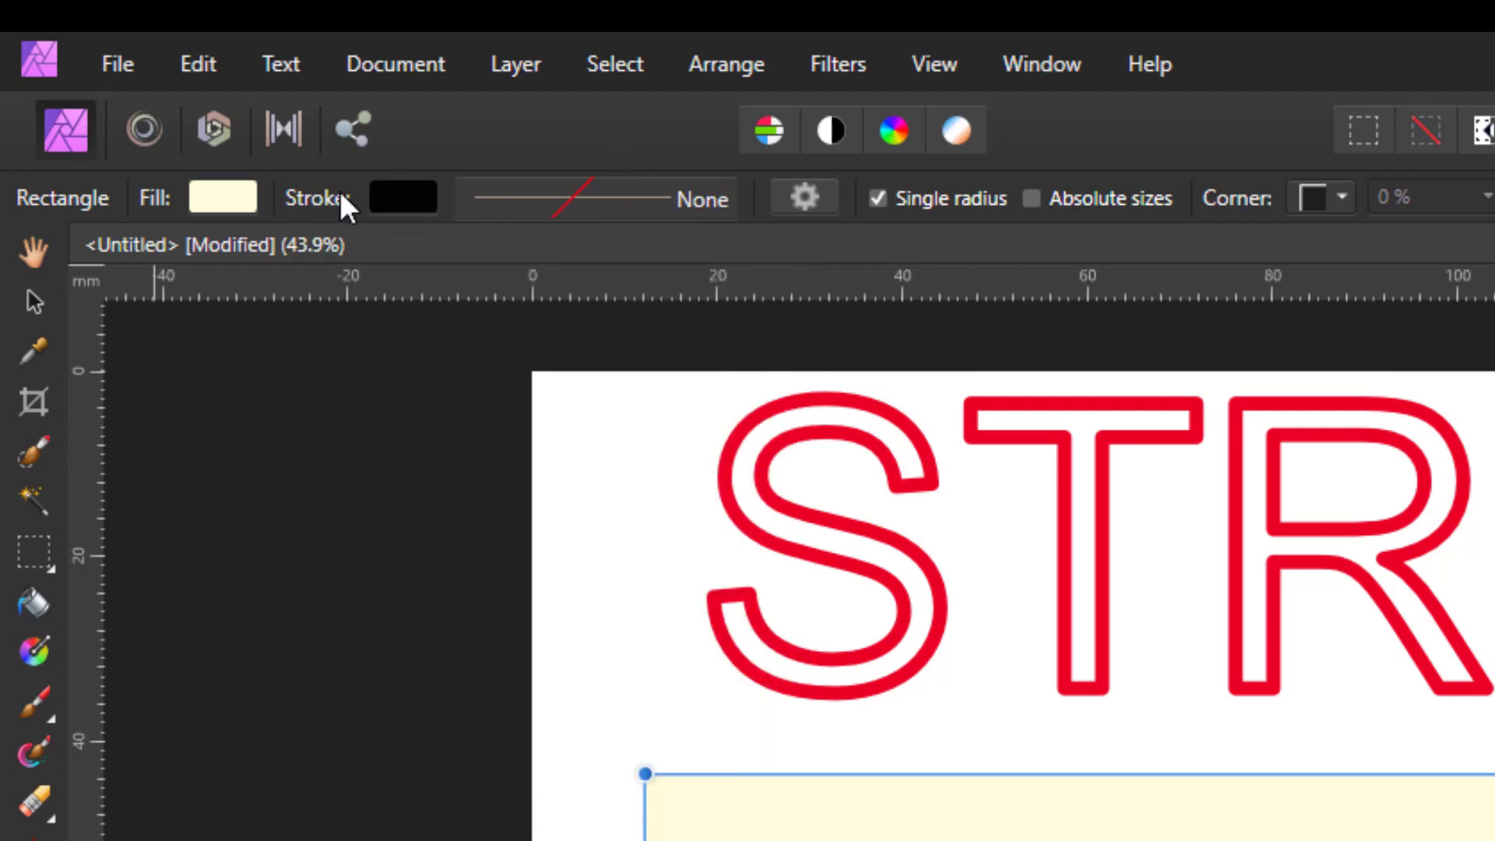
{"action": "left_click", "coordinate": [563, 199]}
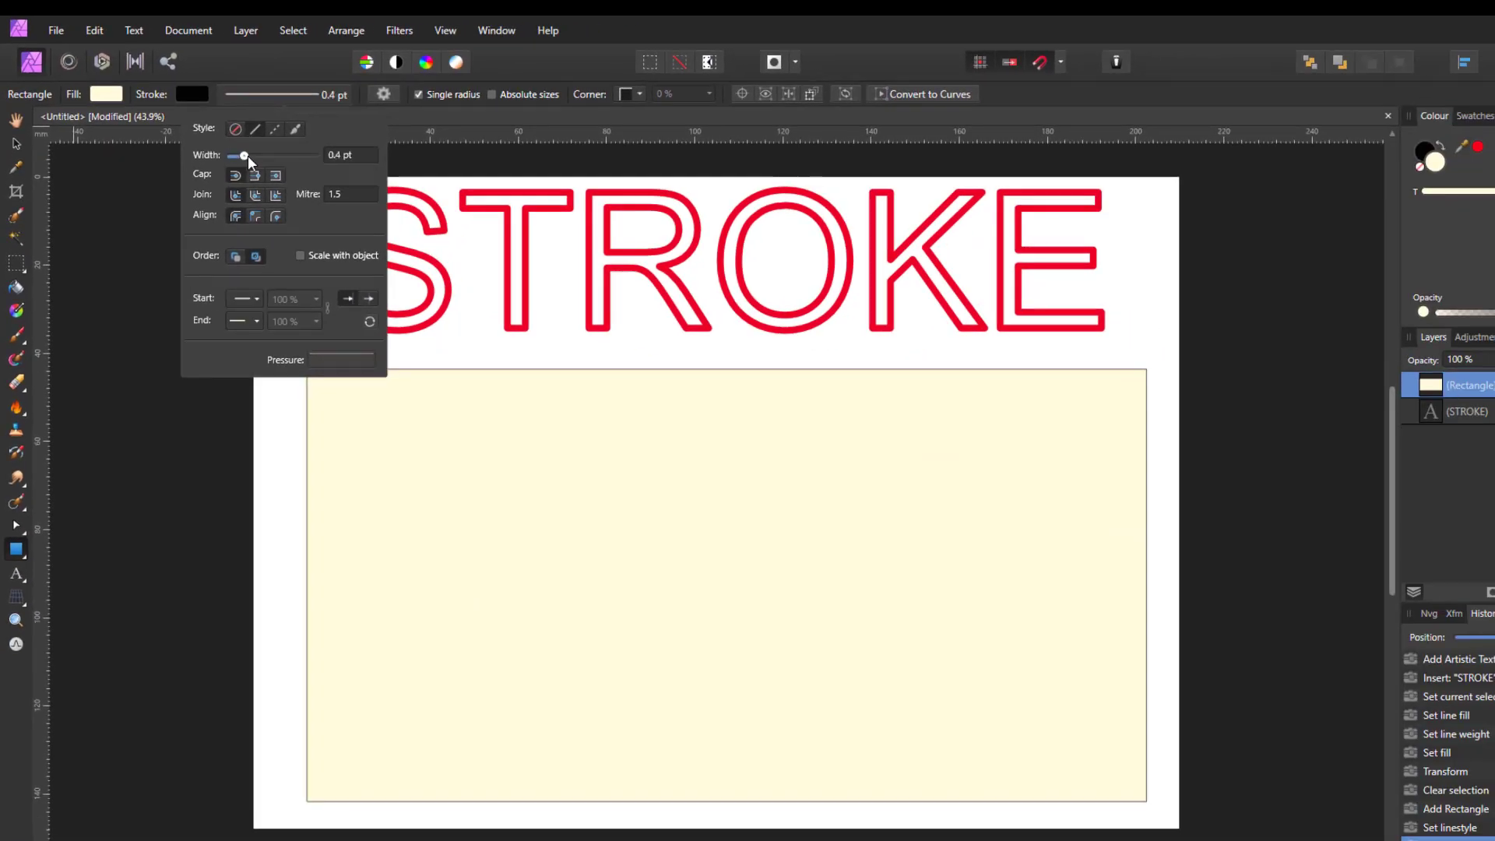
{"action": "left_click_drag", "start_coordinate": [483, 326], "coordinate": [522, 325]}
{"action": "mouse_move", "coordinate": [249, 155]}
{"action": "left_mouse_down"}
{"action": "mouse_move", "coordinate": [321, 165]}
{"action": "mouse_move", "coordinate": [245, 160]}
{"action": "mouse_move", "coordinate": [270, 159]}
{"action": "left_mouse_up"}
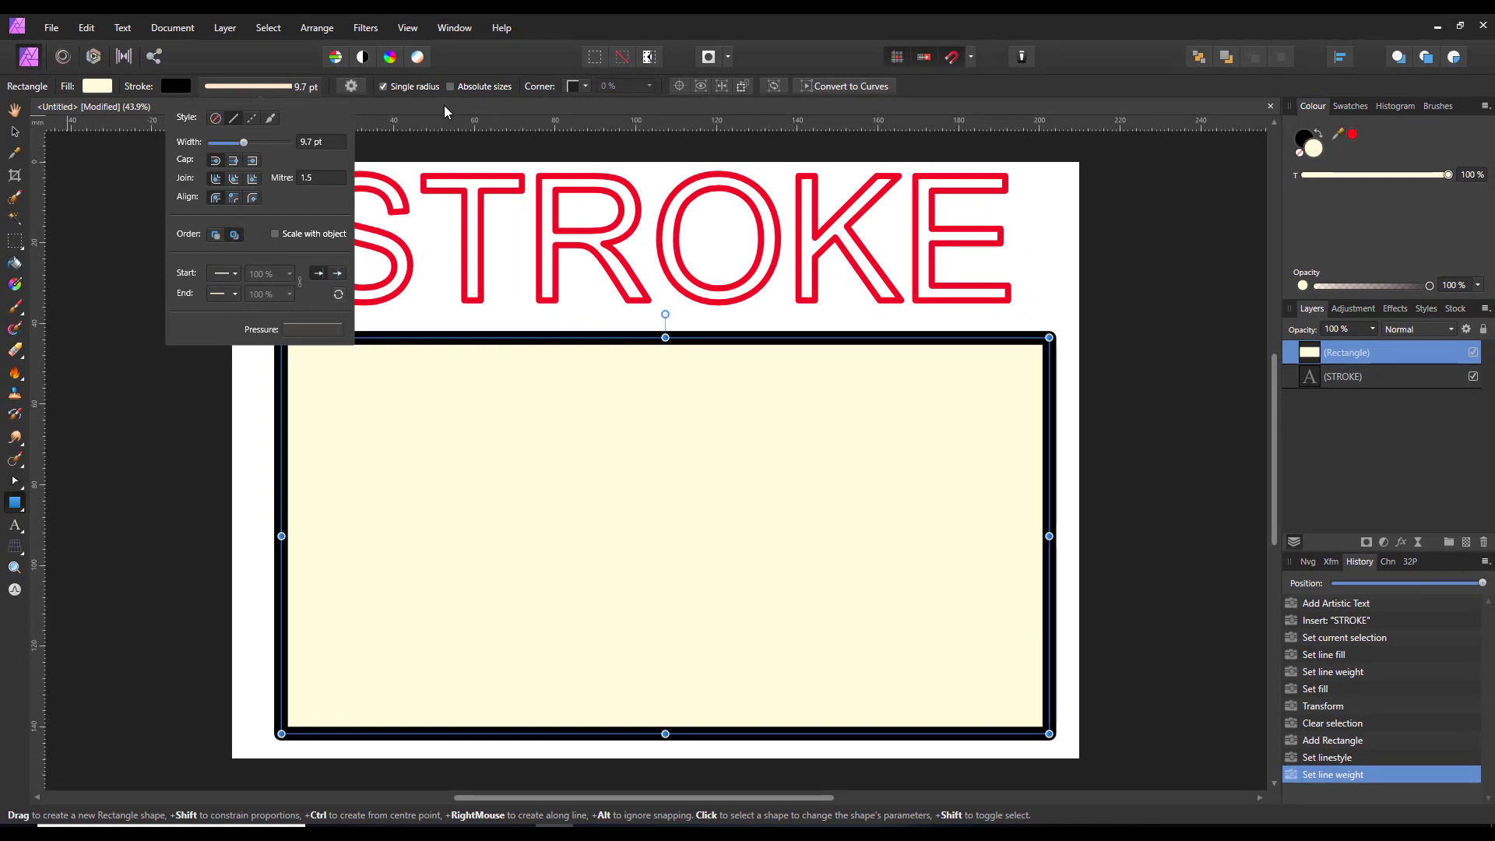
{"action": "key", "text": "x"}
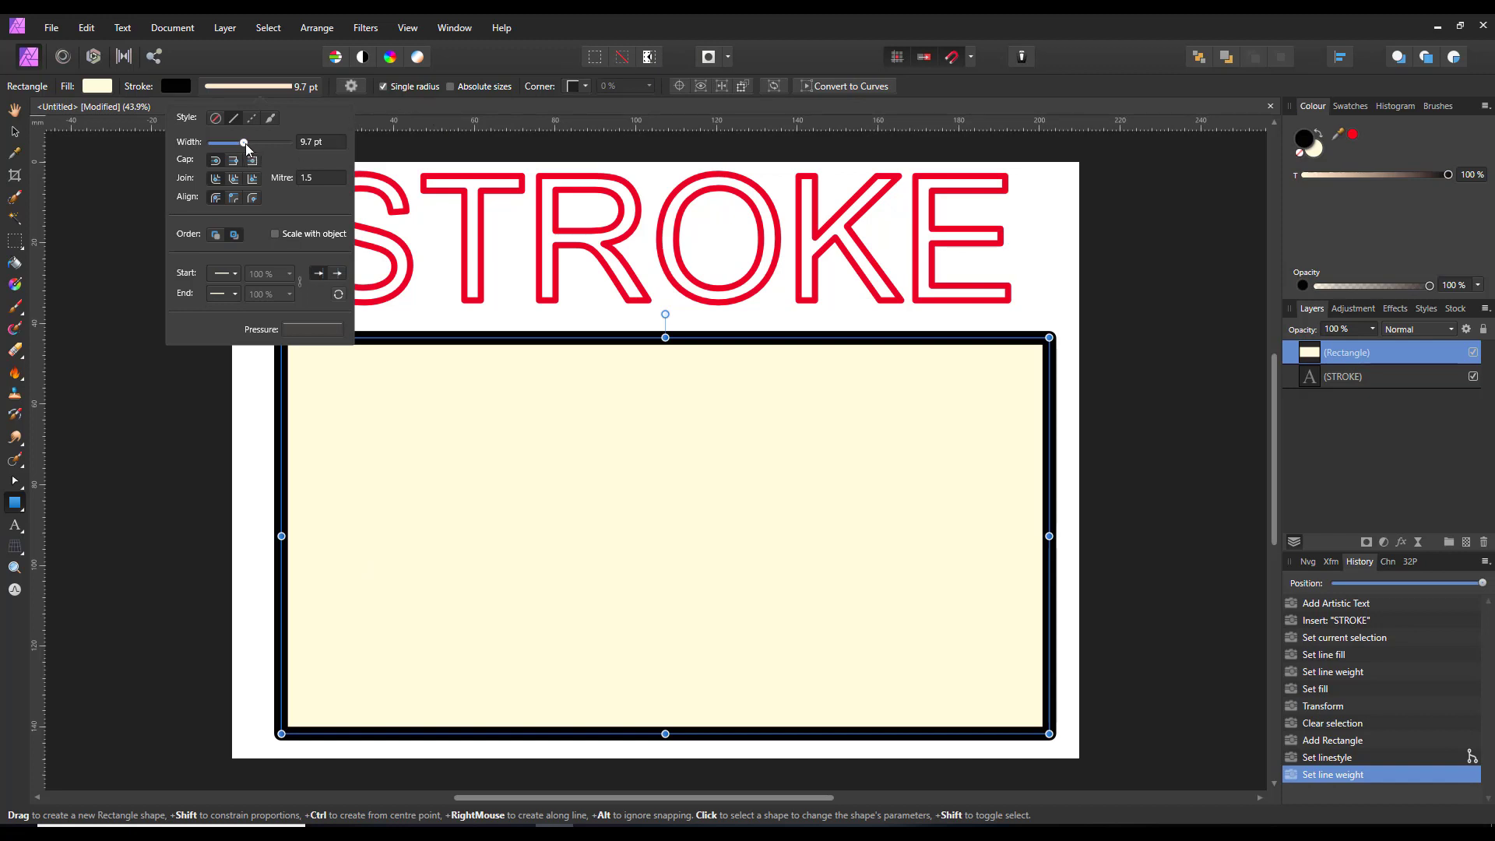
{"action": "left_click_drag", "start_coordinate": [245, 143], "coordinate": [256, 145]}
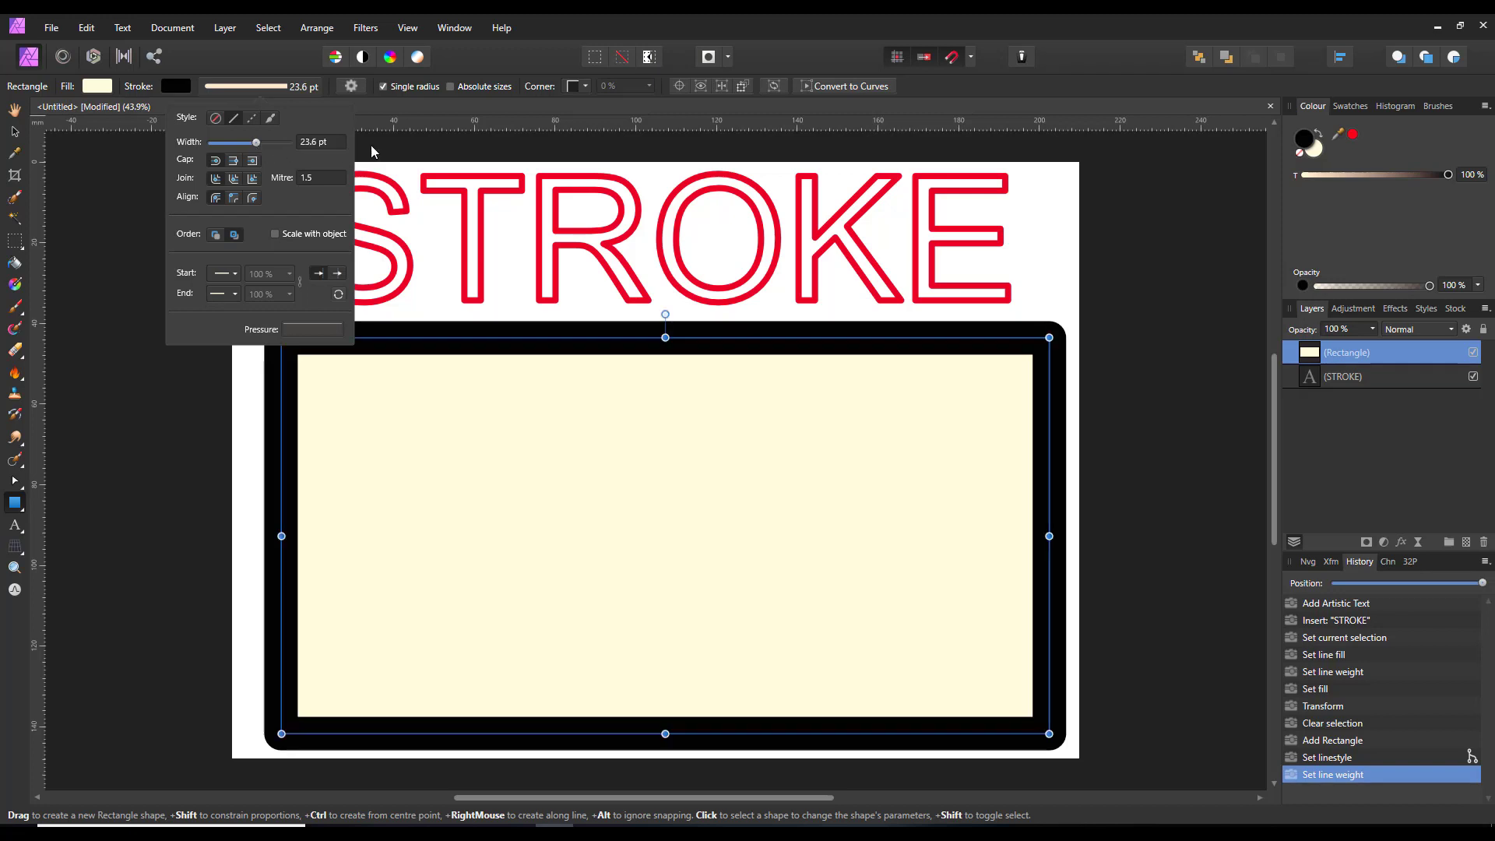
{"action": "left_click", "coordinate": [436, 109]}
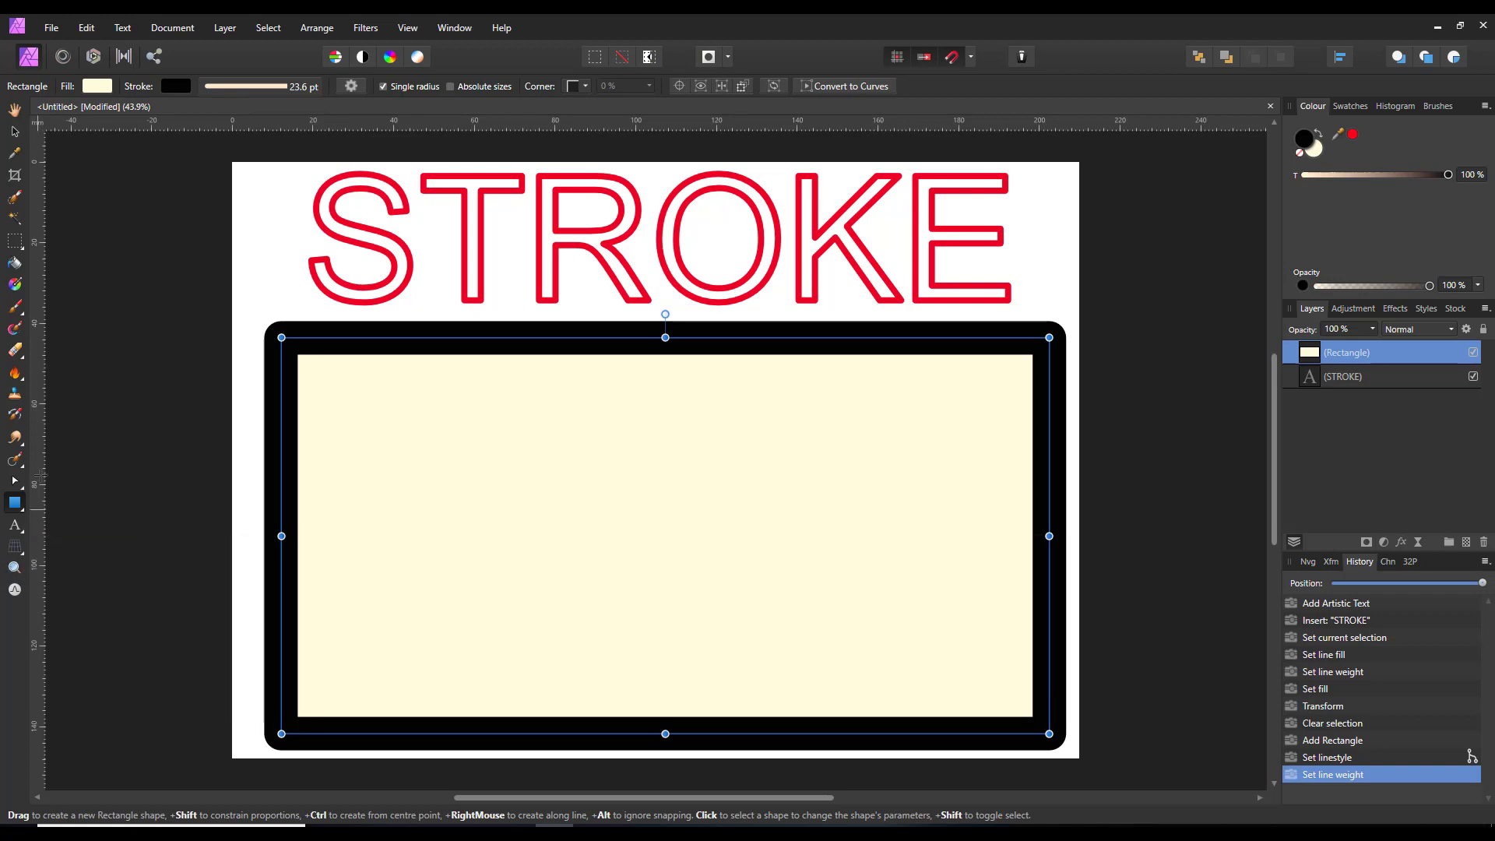
Set the Fill Tool's context from Fill to Stroke to edit the rectangle's outline.
{"action": "left_click", "coordinate": [15, 287]}
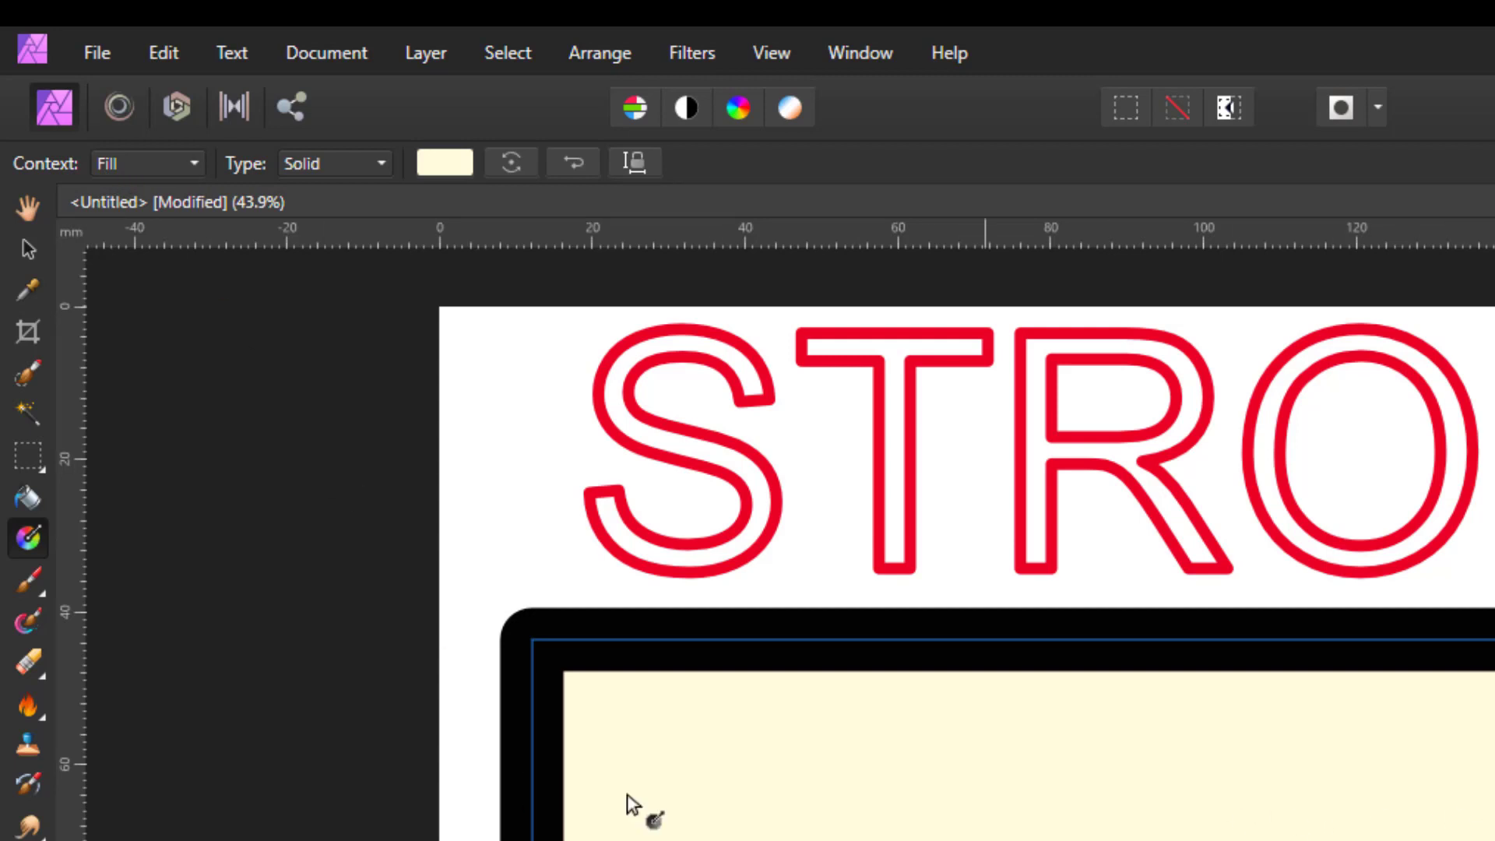
{"action": "left_click", "coordinate": [192, 157]}
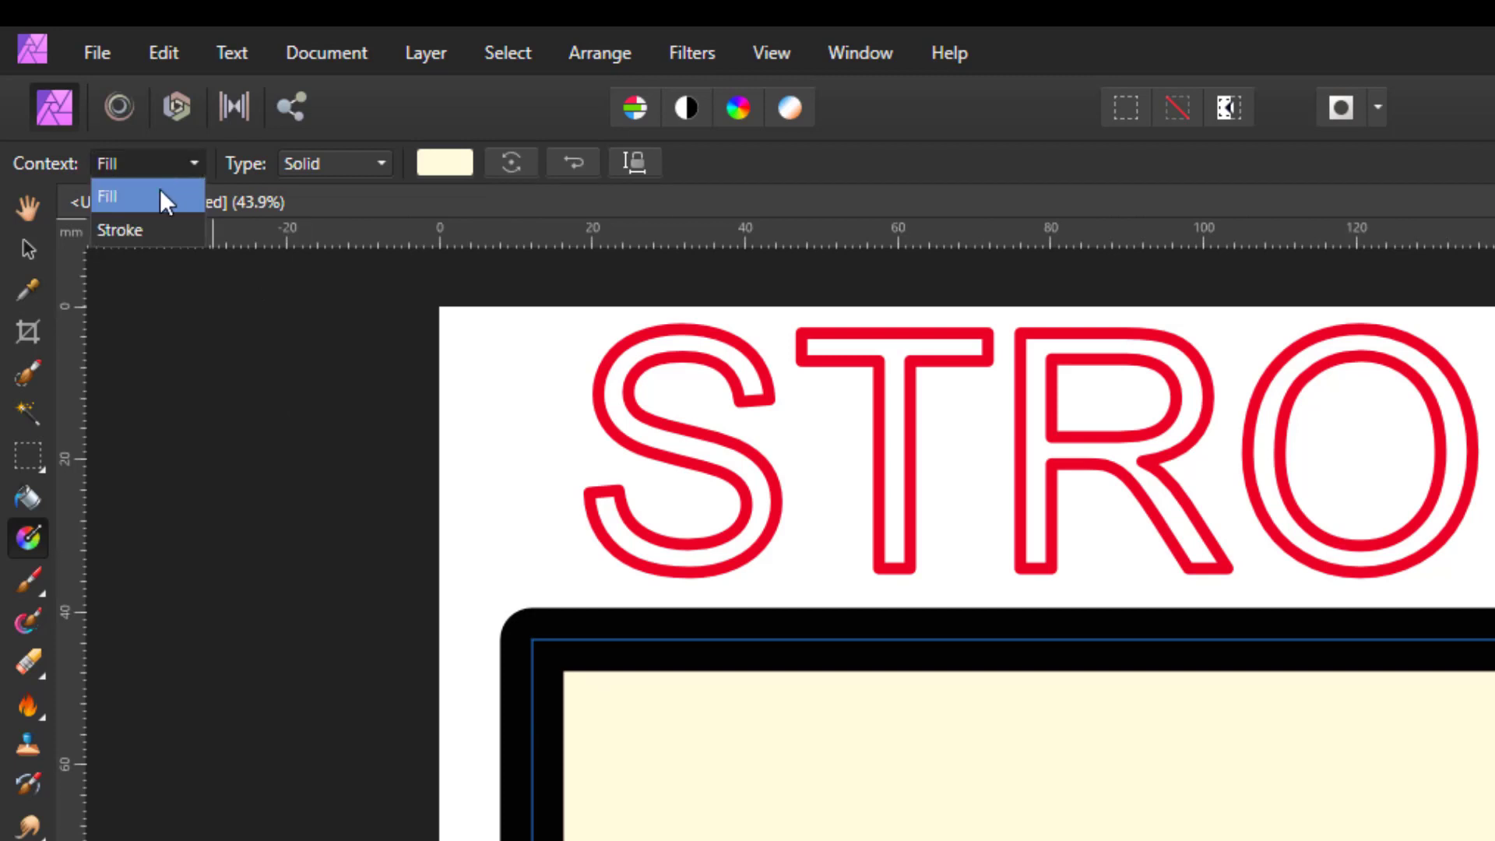
{"action": "left_click", "coordinate": [118, 227]}
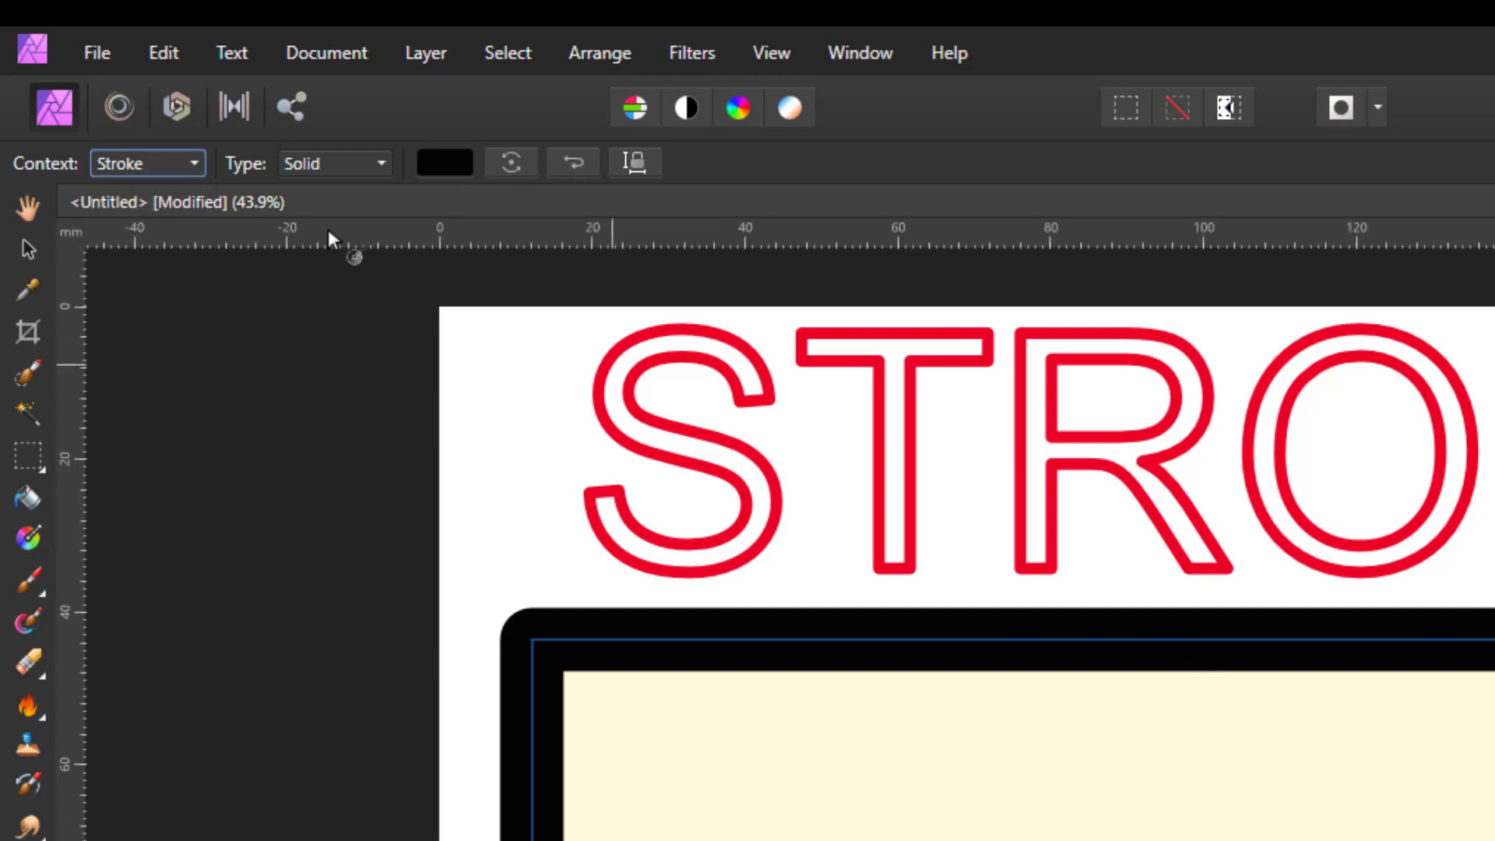
Choose Bitmap as the outline fill type and view the Gold Foil and Glitter Textures page in Edge.
{"action": "left_click", "coordinate": [381, 164]}
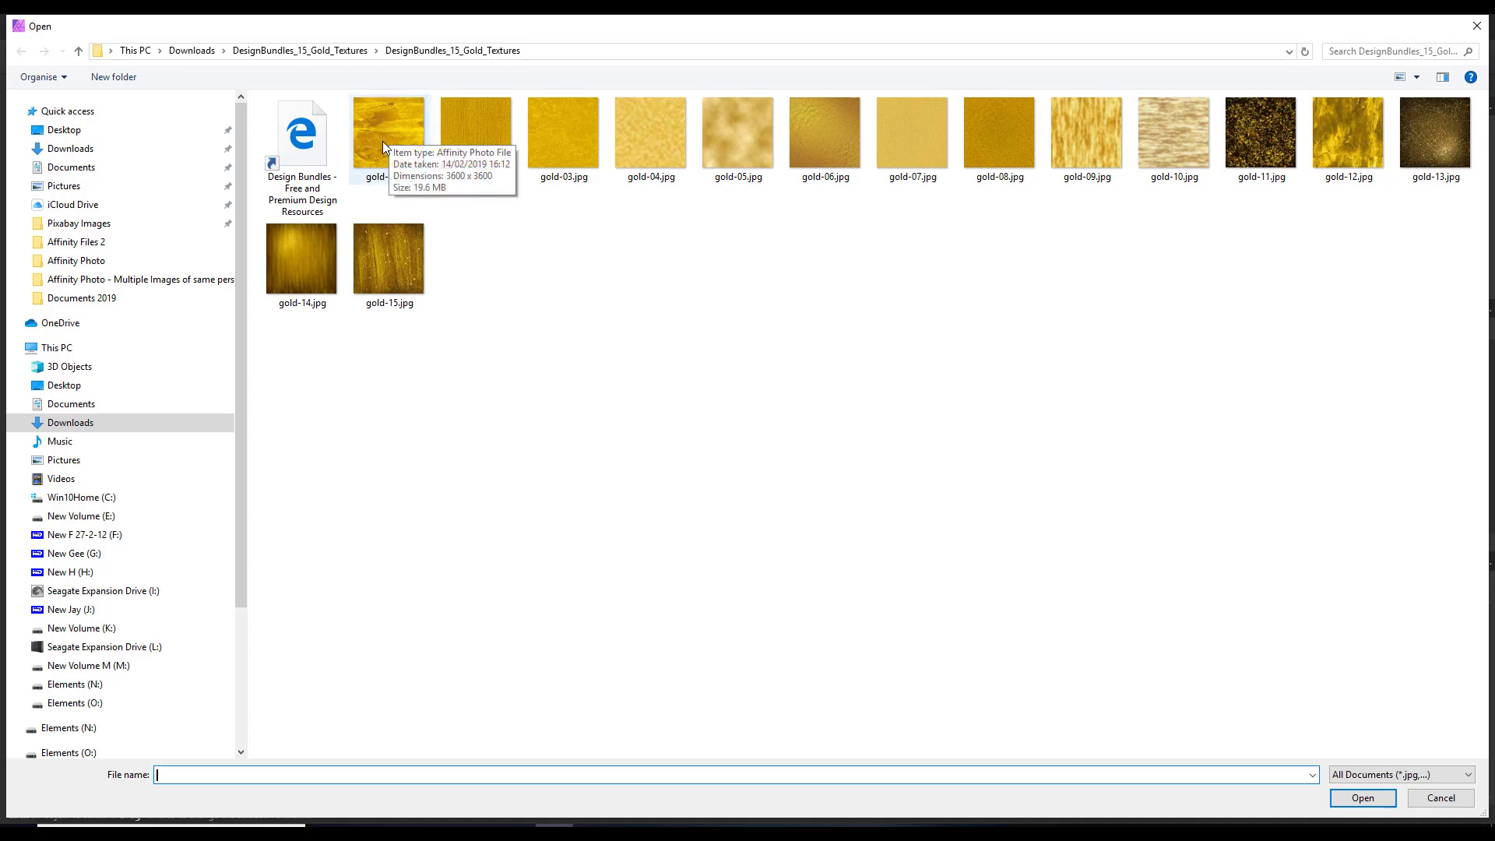
{"action": "left_click", "coordinate": [389, 824]}
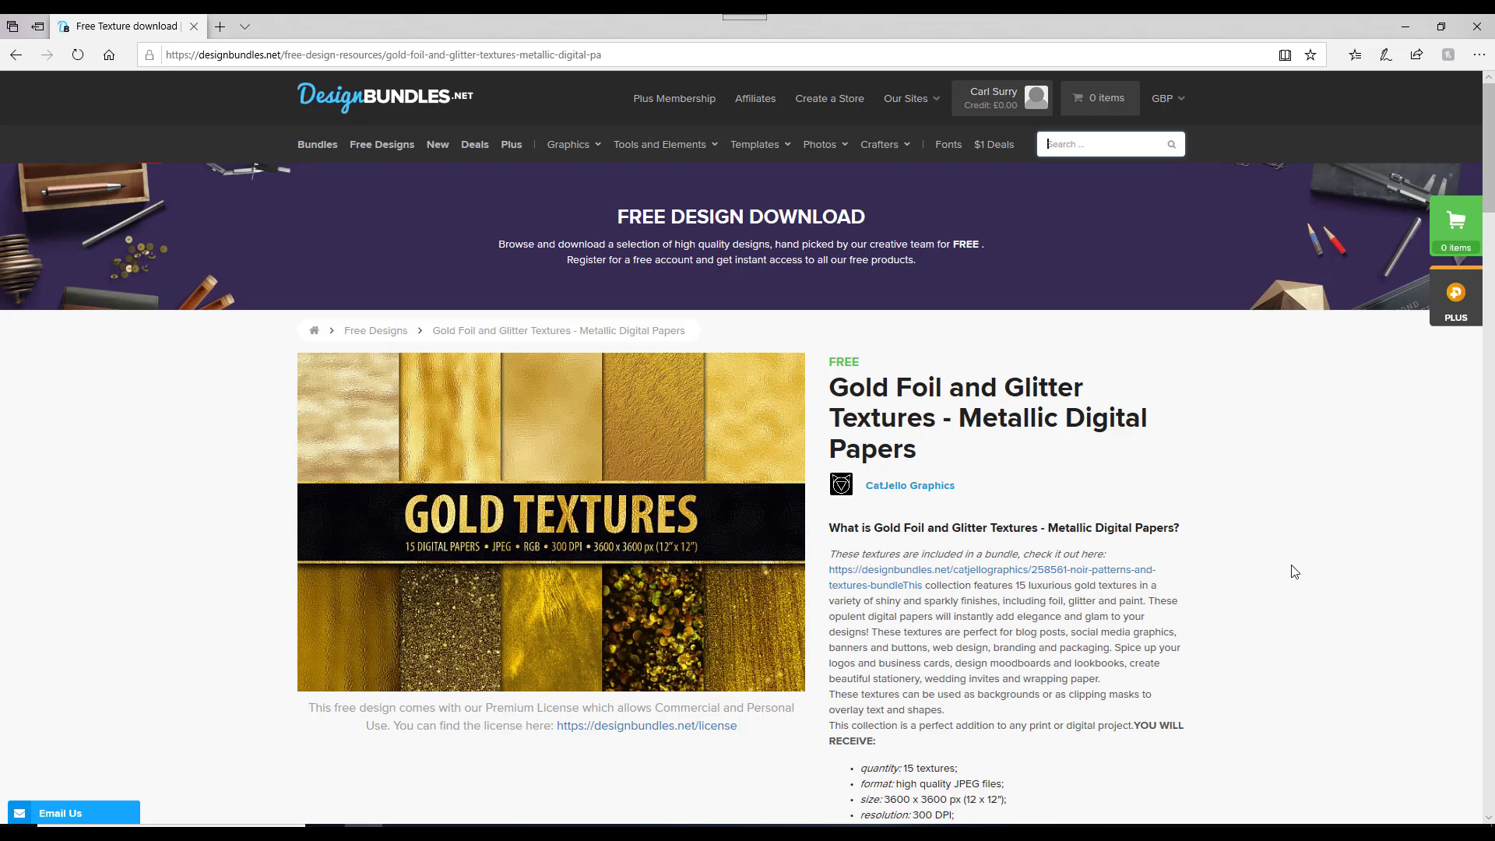
{"action": "scroll", "coordinate": [1294, 573], "scroll_direction": "down", "scroll_amount": 2}
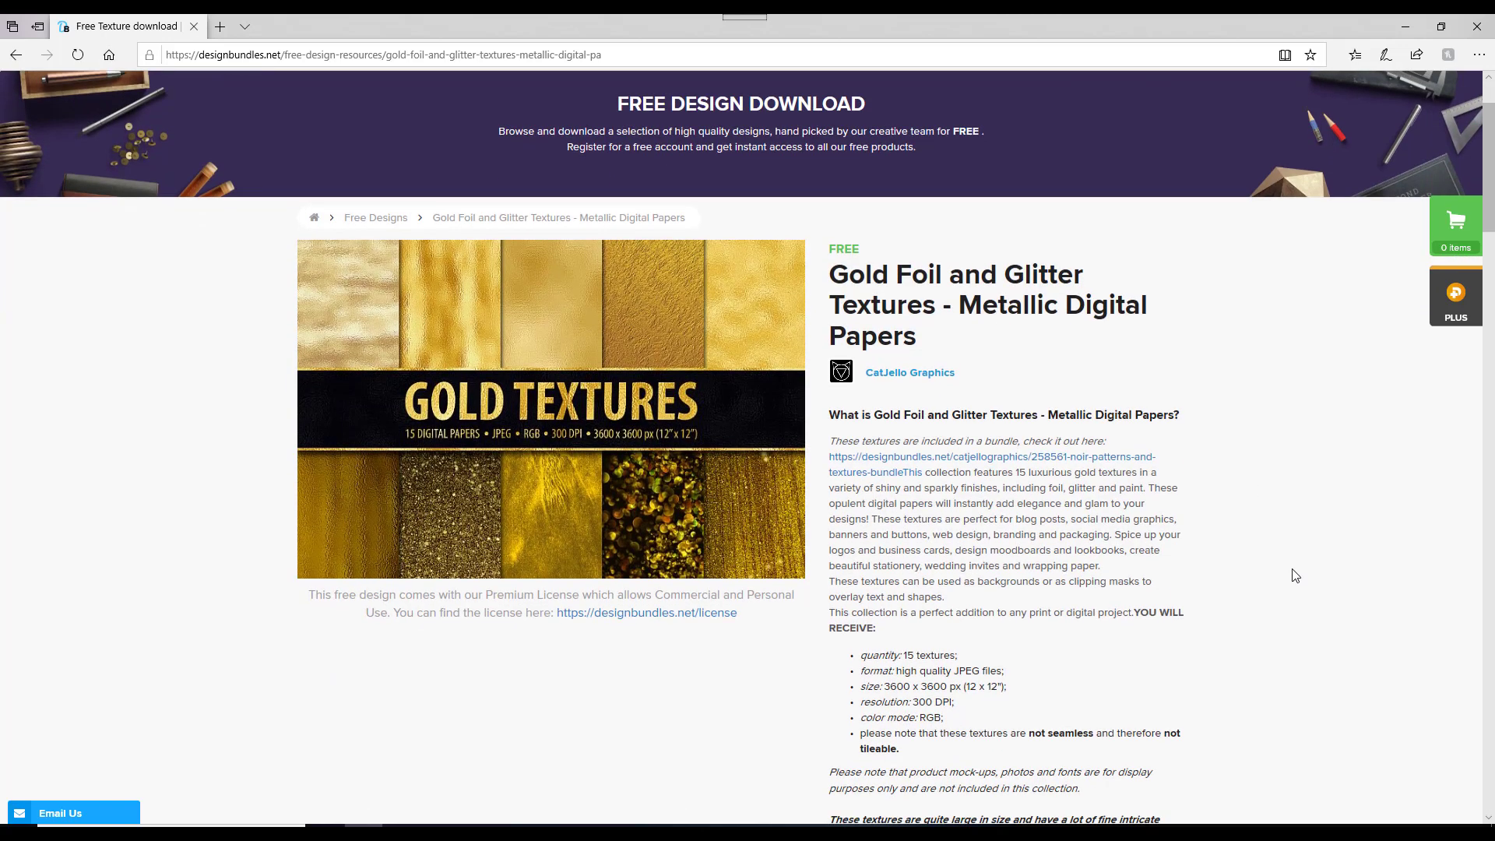
{"action": "scroll", "coordinate": [1295, 575], "scroll_direction": "down", "scroll_amount": 4}
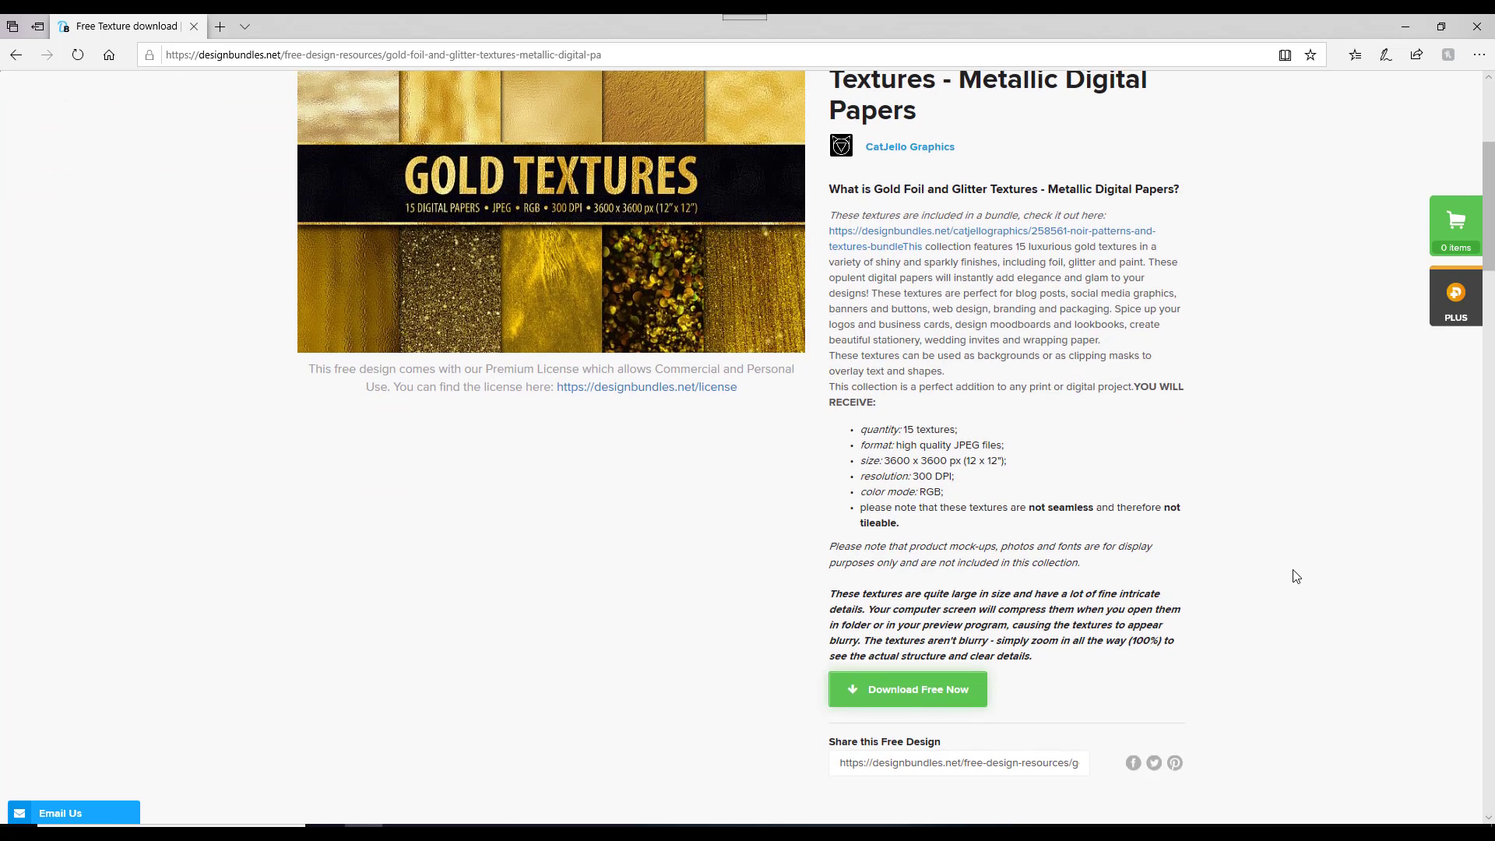
{"action": "scroll", "coordinate": [1296, 575], "scroll_direction": "up", "scroll_amount": 6}
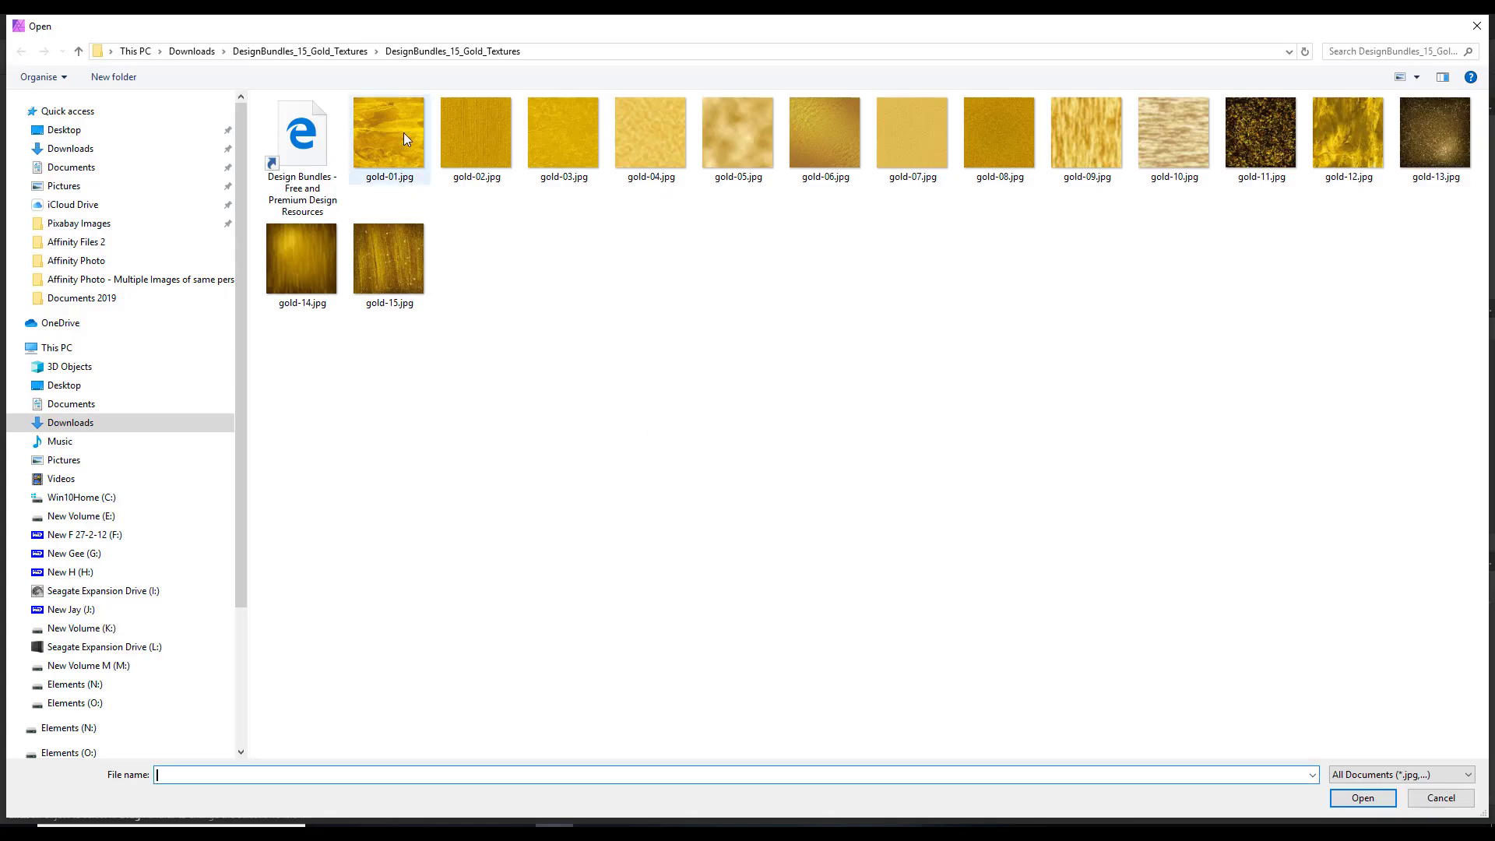
Load gold-01.jpg as the bitmap fill for the rectangle's outline.
{"action": "left_click", "coordinate": [404, 132]}
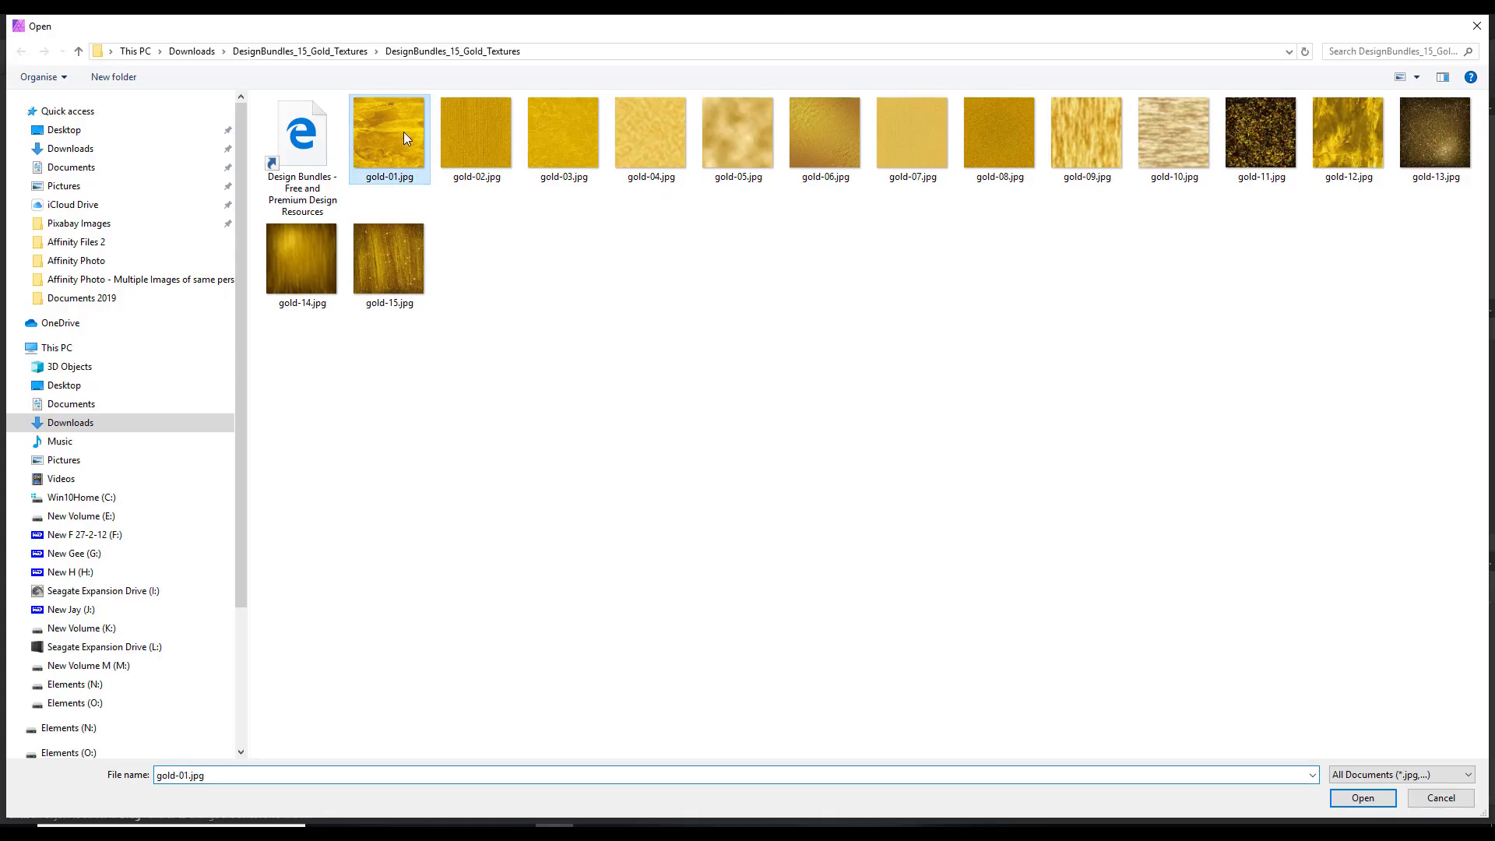
{"action": "left_click", "coordinate": [1365, 797]}
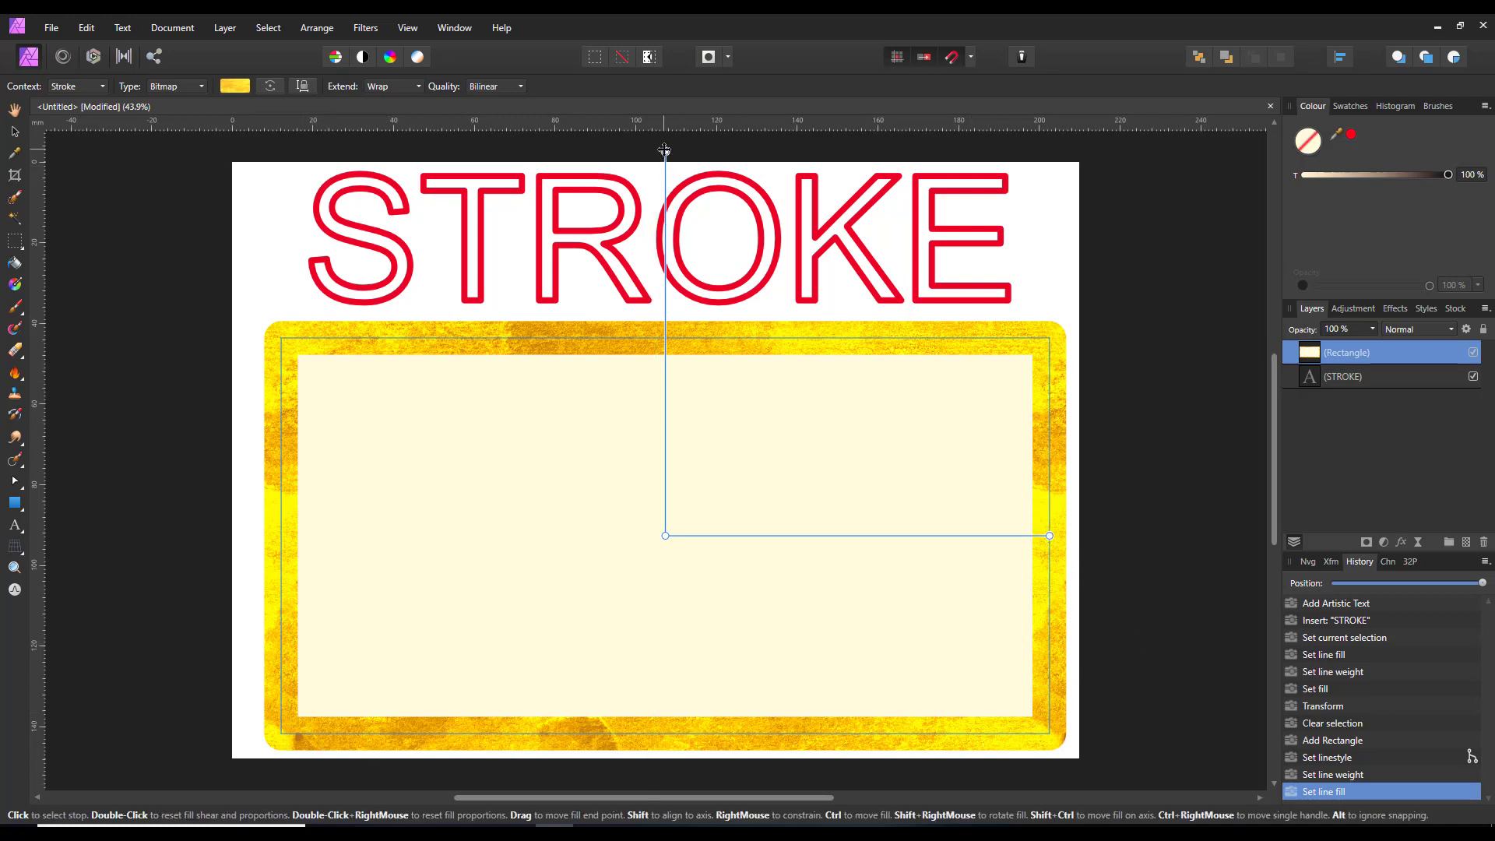
Rotate and stretch the gold bitmap texture along the rectangle's outline using the fill handles.
{"action": "mouse_move", "coordinate": [664, 151]}
{"action": "left_mouse_down"}
{"action": "mouse_move", "coordinate": [624, 175]}
{"action": "mouse_move", "coordinate": [624, 317]}
{"action": "mouse_move", "coordinate": [573, 257]}
{"action": "mouse_move", "coordinate": [792, 261]}
{"action": "mouse_move", "coordinate": [826, 222]}
{"action": "mouse_move", "coordinate": [857, 219]}
{"action": "left_mouse_up"}
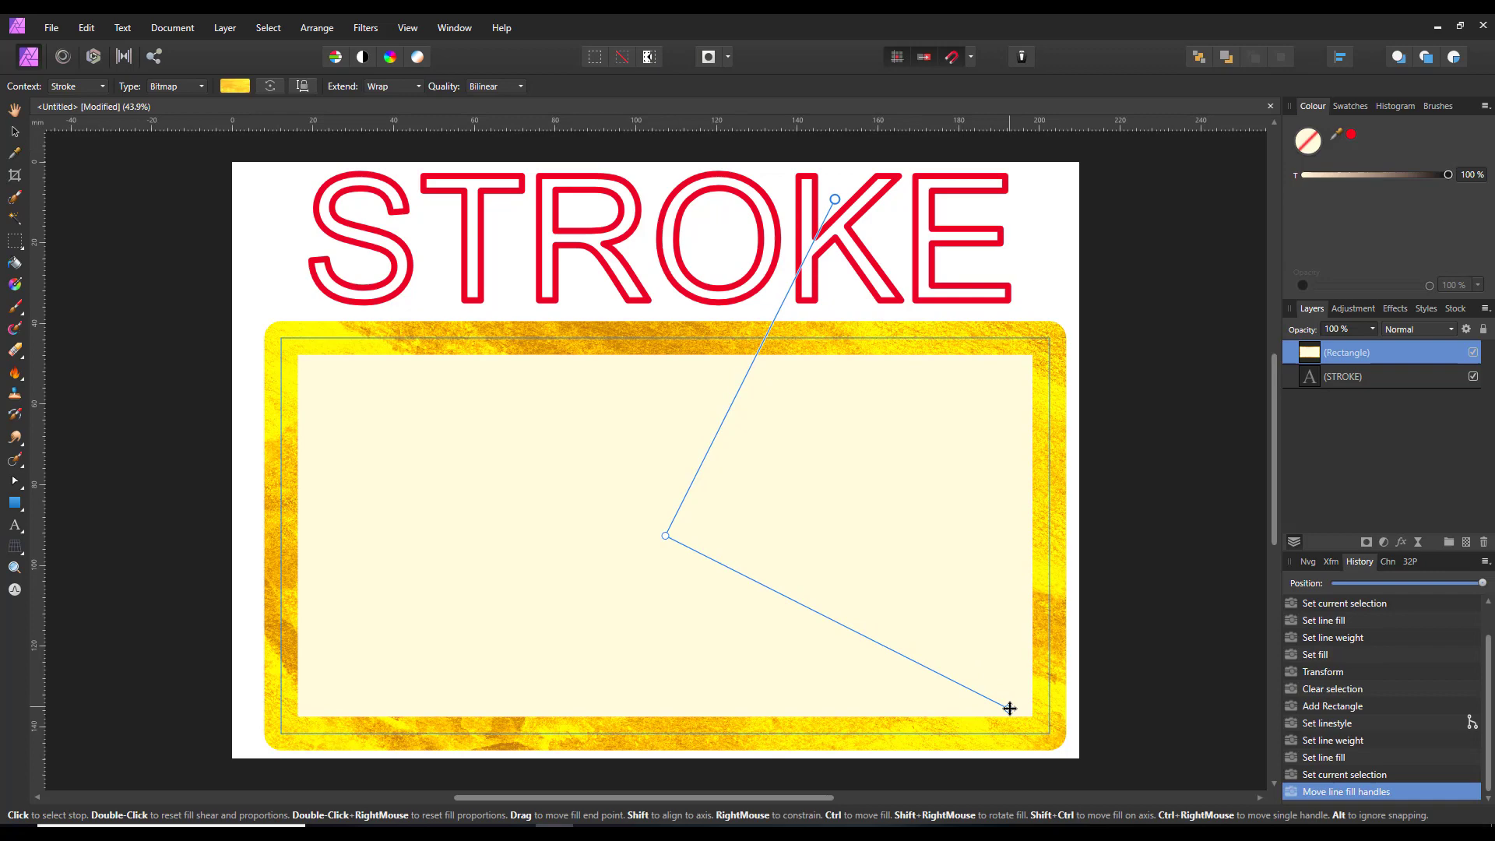
{"action": "left_click_drag", "start_coordinate": [1006, 707], "coordinate": [877, 761]}
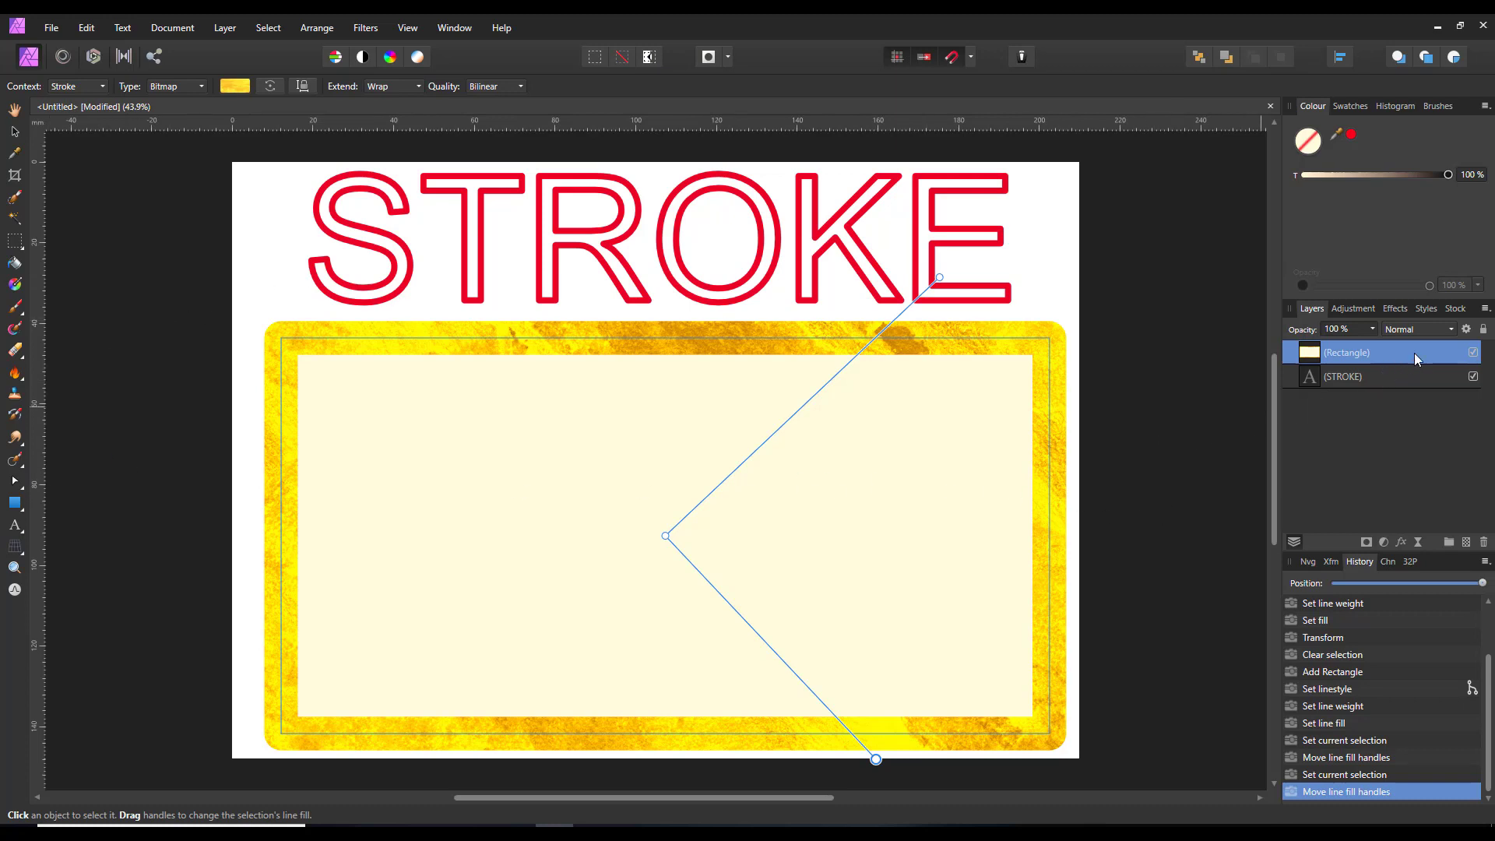
Enable the 3D layer effect on the rectangle, softening it to about 6.4 px and adjusting shininess.
{"action": "left_click", "coordinate": [1401, 542]}
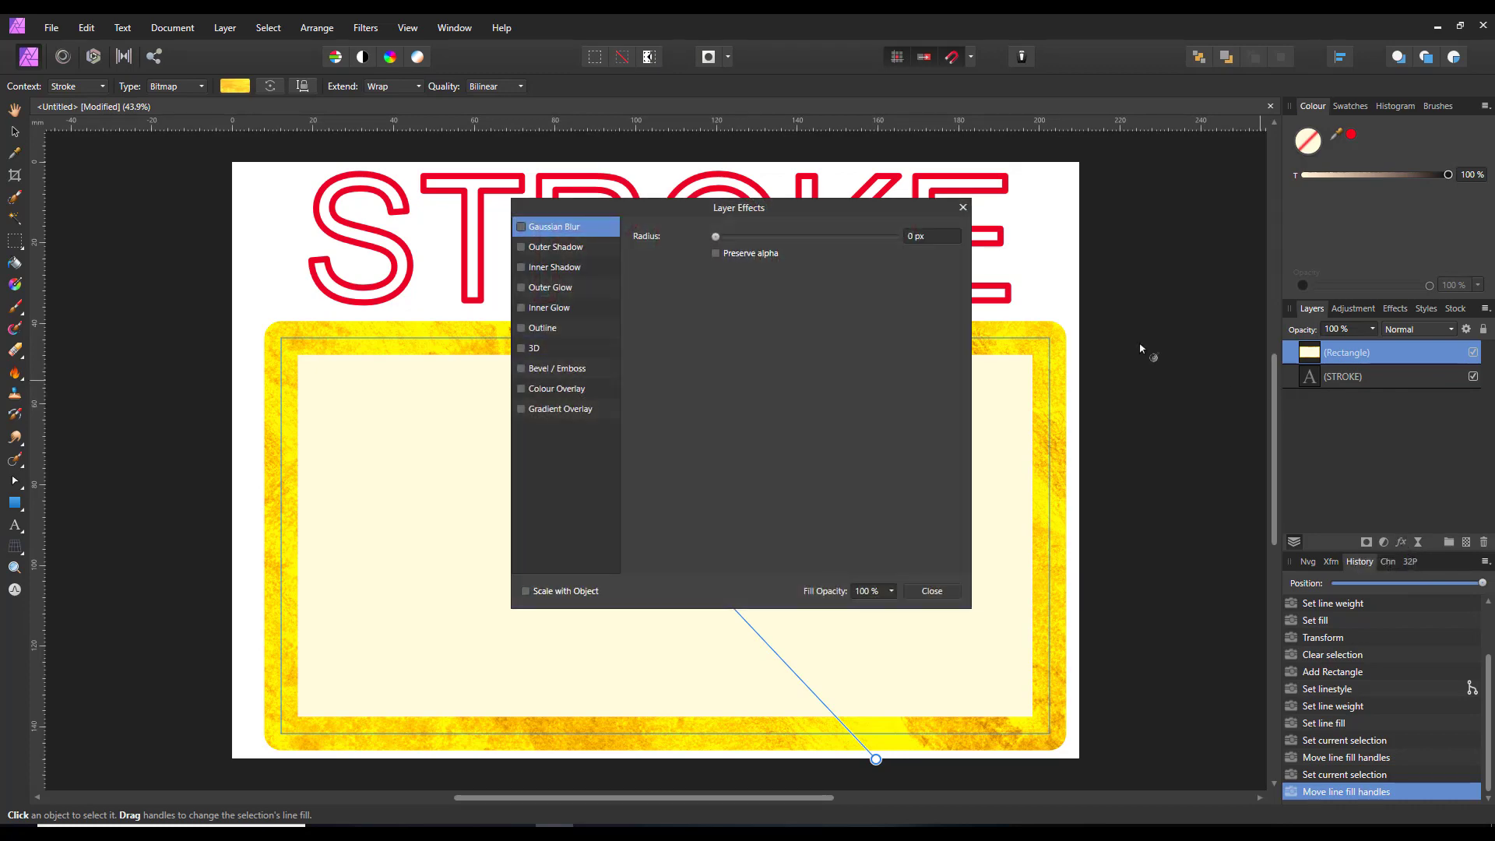
{"action": "left_click_drag", "start_coordinate": [866, 207], "coordinate": [1166, 128]}
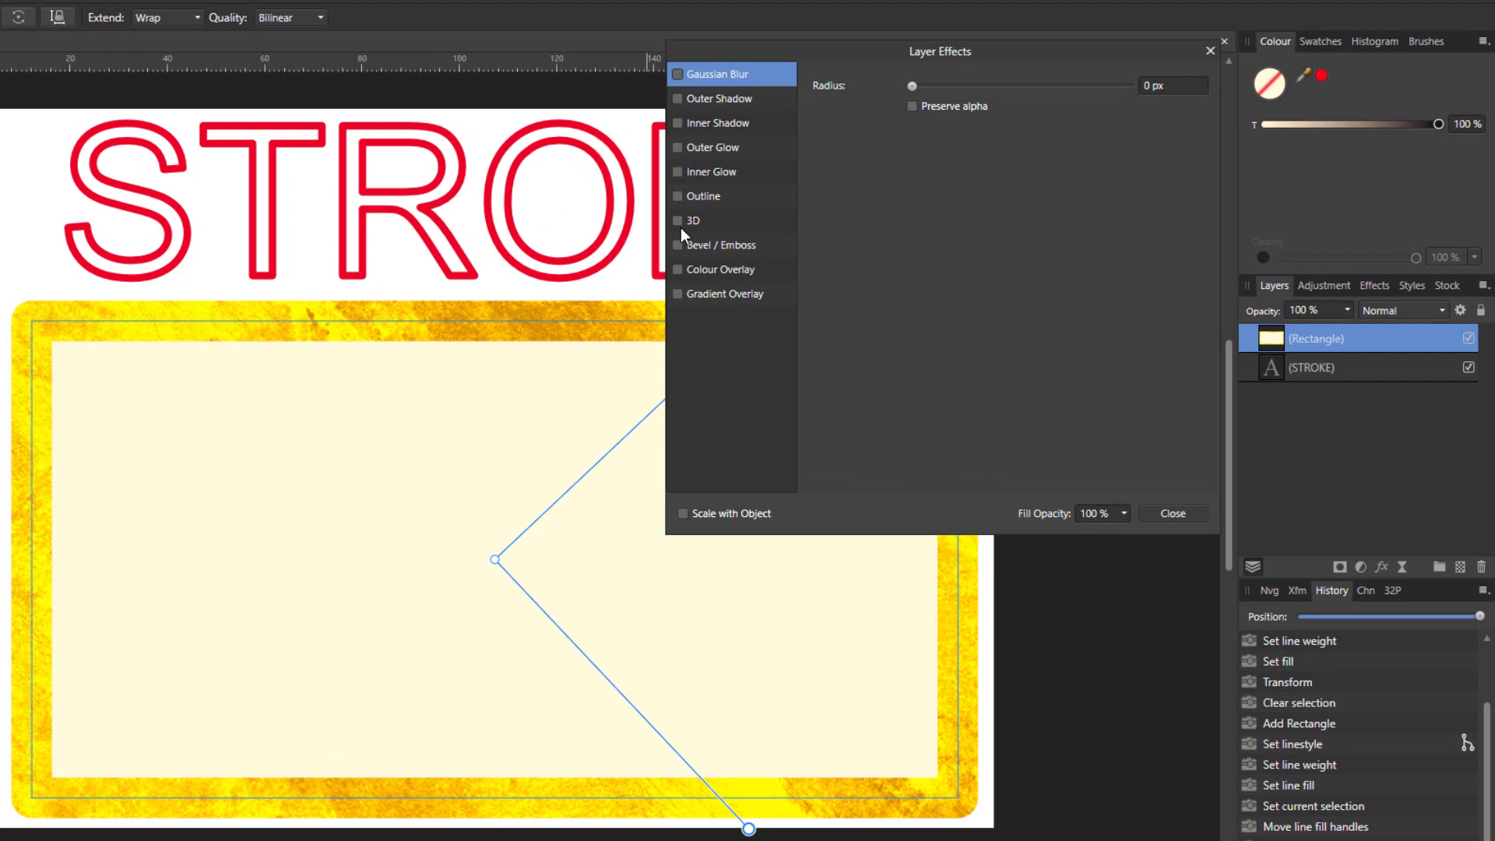
{"action": "left_click", "coordinate": [676, 219]}
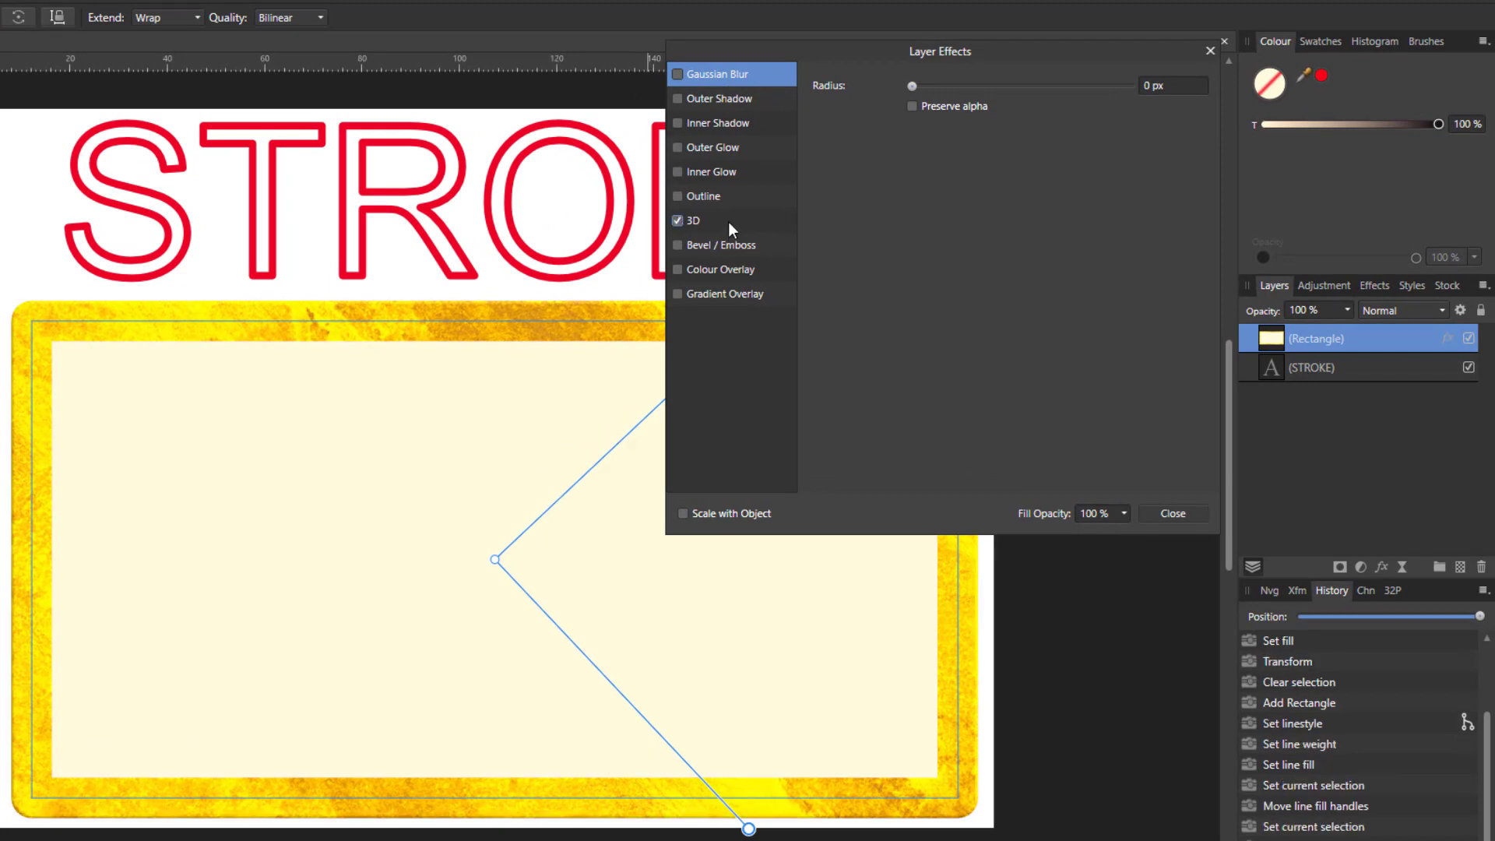
{"action": "left_click", "coordinate": [730, 225]}
{"action": "left_click_drag", "start_coordinate": [1022, 56], "coordinate": [1143, 90]}
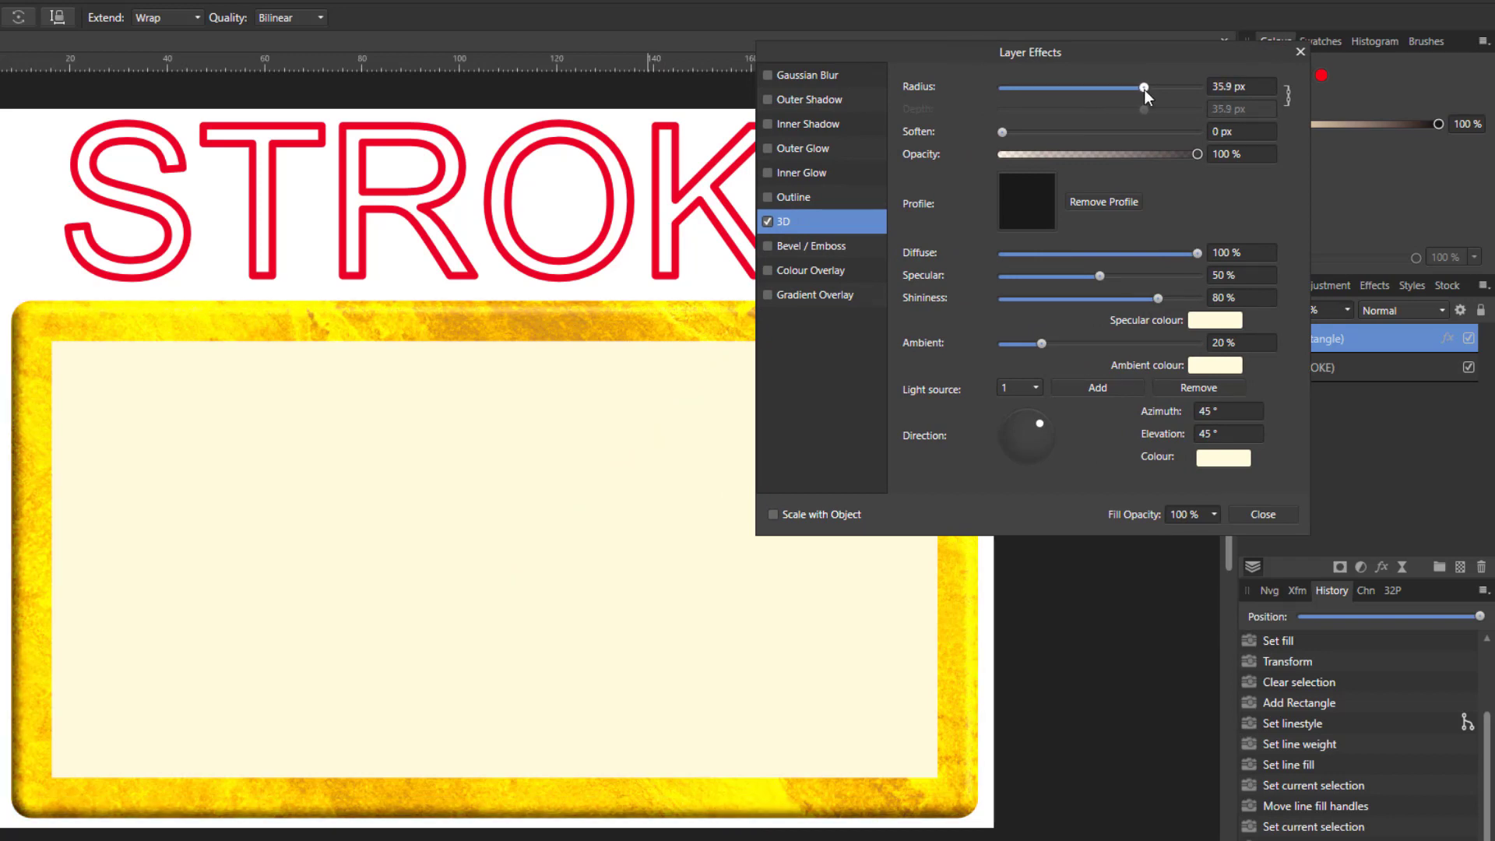
{"action": "left_click_drag", "start_coordinate": [1001, 132], "coordinate": [1065, 133]}
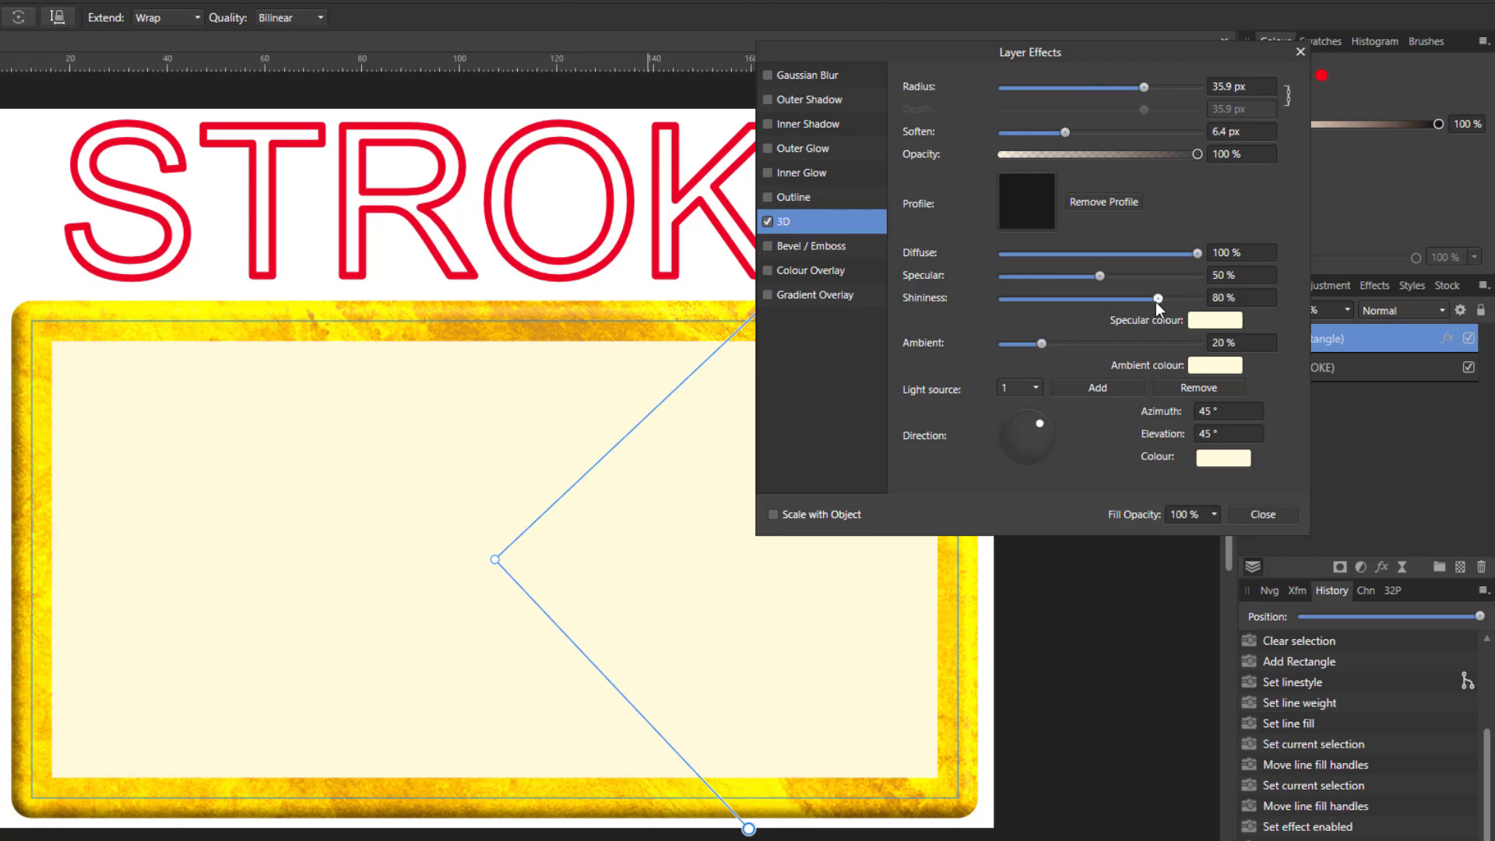
{"action": "mouse_move", "coordinate": [1157, 300]}
{"action": "left_mouse_down"}
{"action": "mouse_move", "coordinate": [1180, 297]}
{"action": "mouse_move", "coordinate": [1137, 301]}
{"action": "left_mouse_up"}
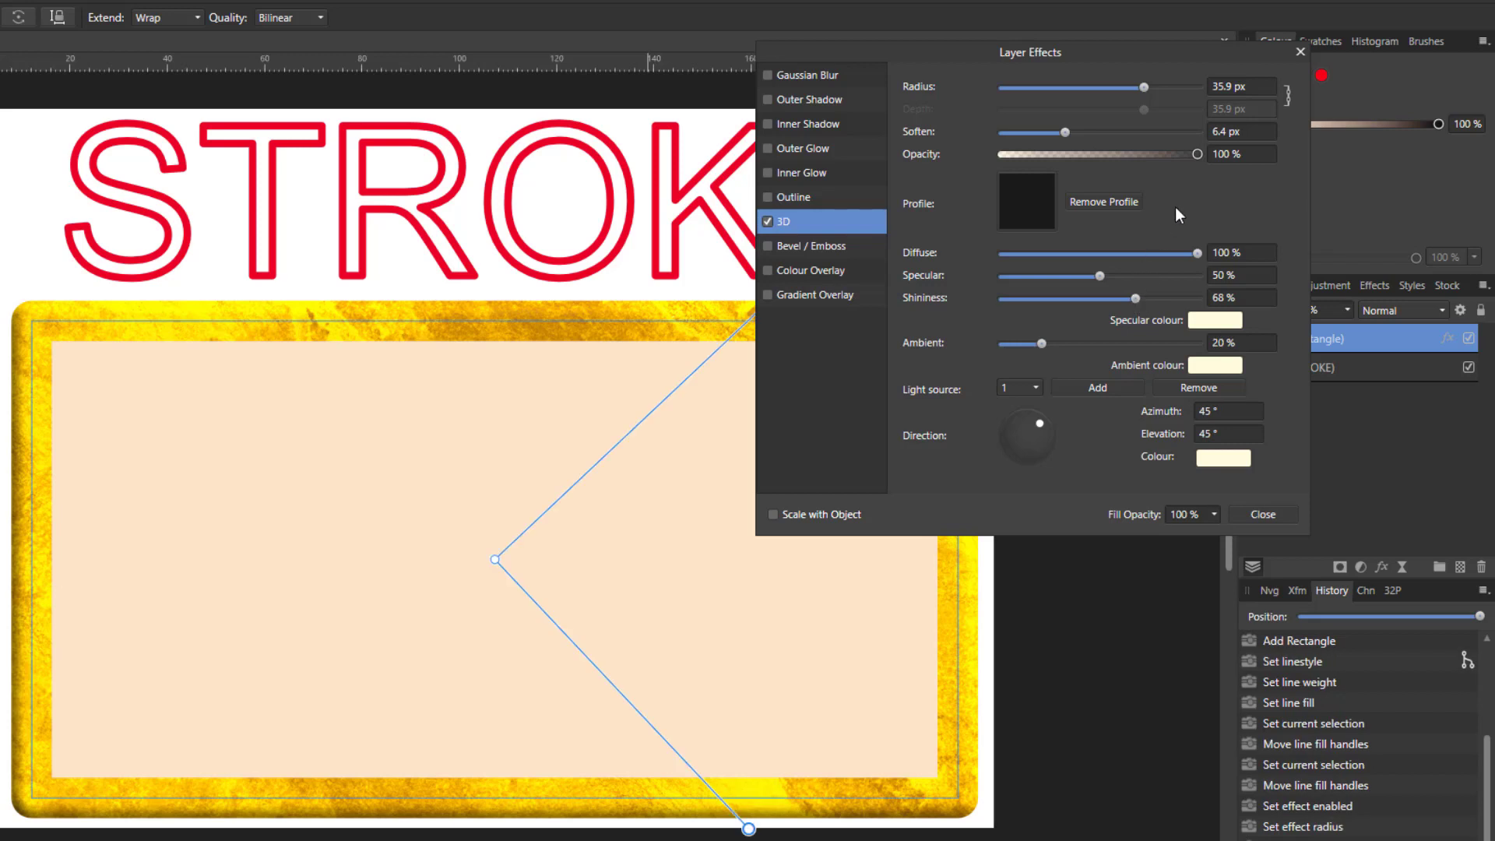
Add a Pillow Bevel/Emboss effect with a radius of about 28.3 px.
{"action": "left_click", "coordinate": [822, 248]}
{"action": "left_click", "coordinate": [768, 244]}
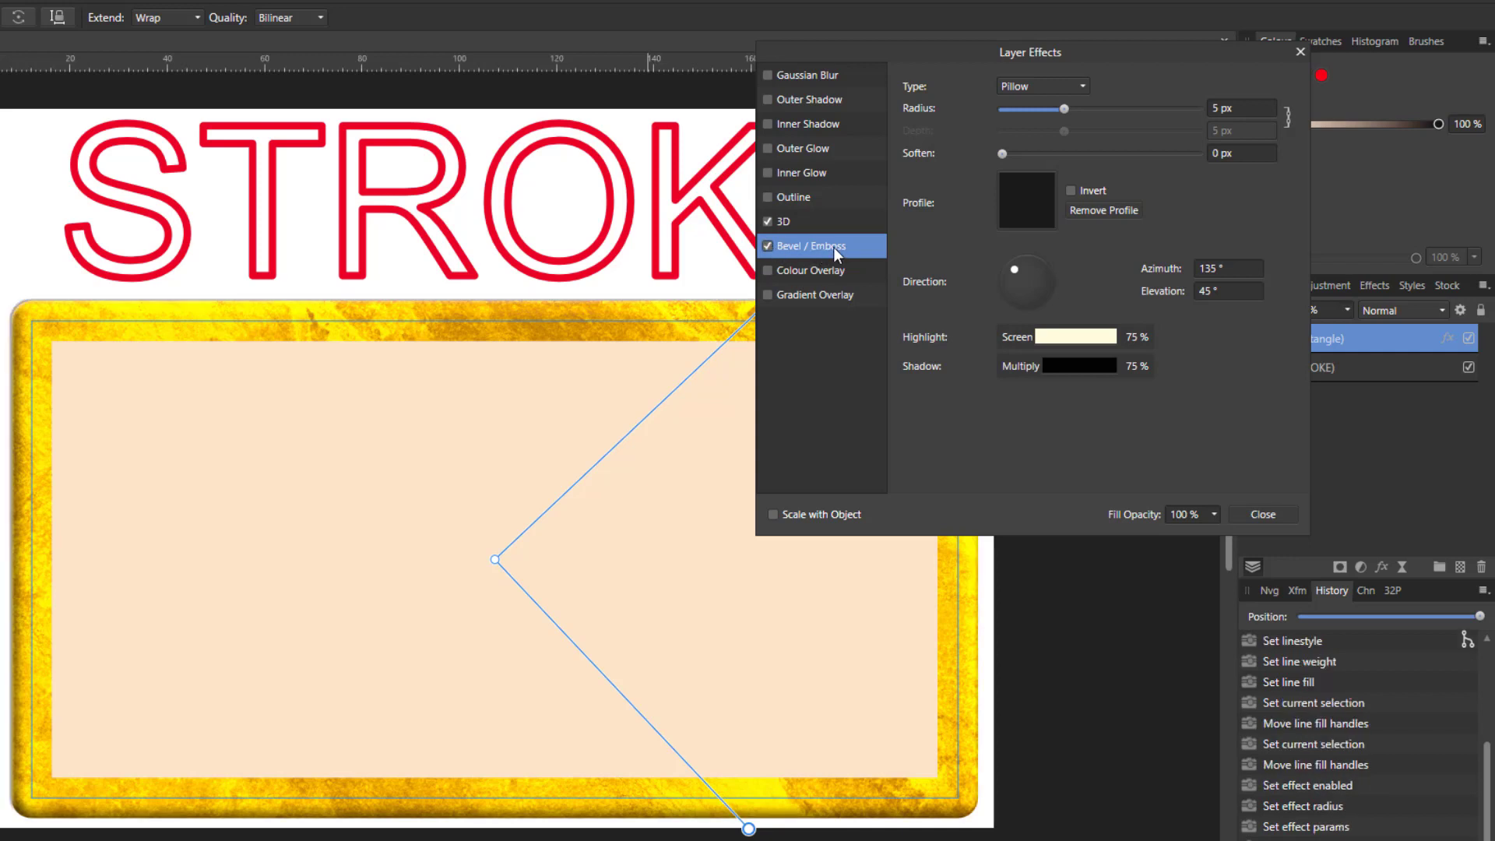
{"action": "left_click_drag", "start_coordinate": [1064, 110], "coordinate": [1127, 119]}
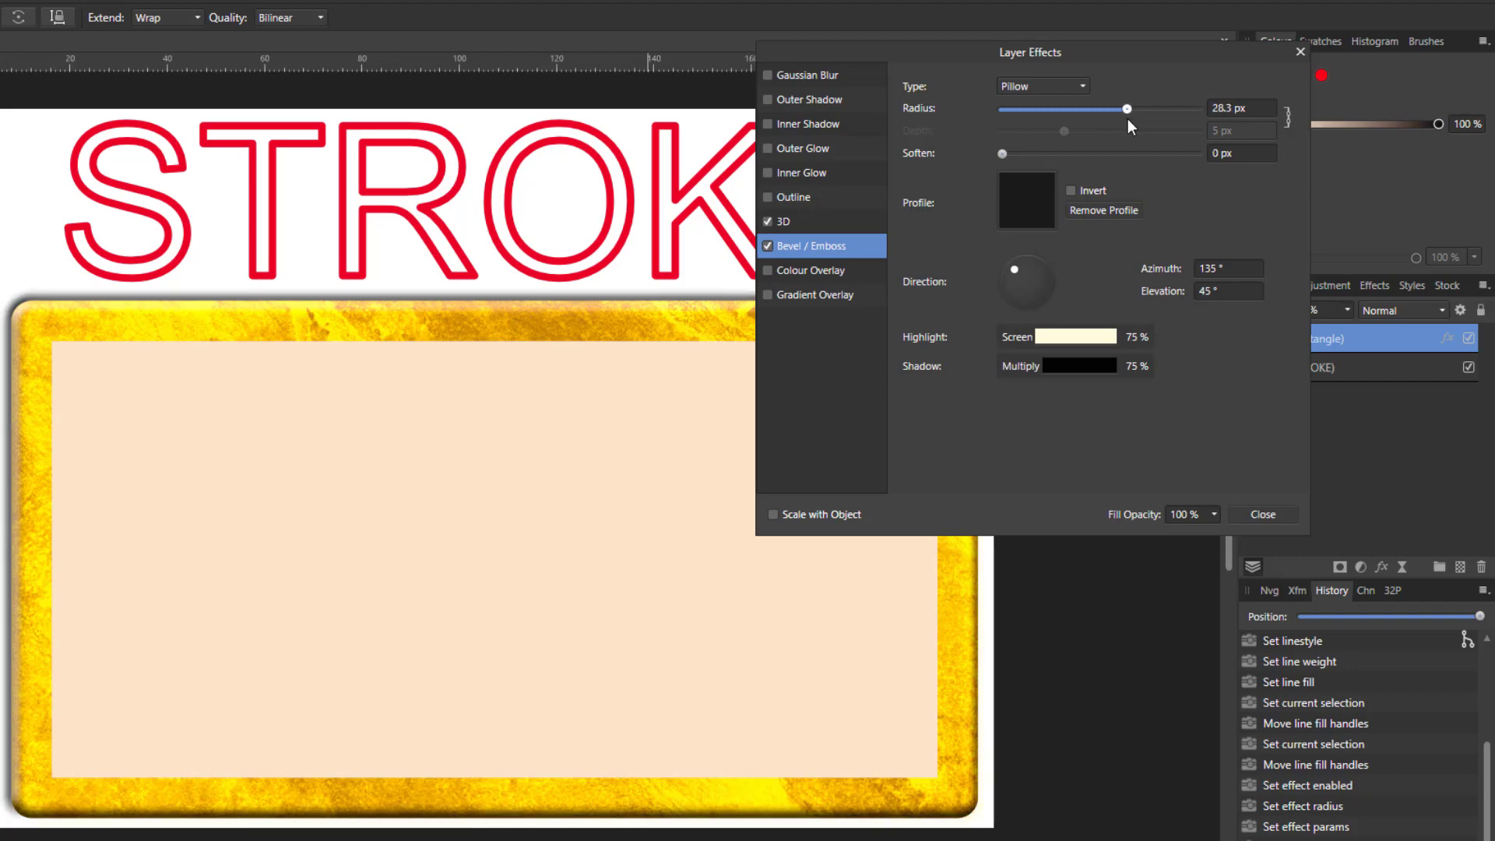
{"action": "left_click", "coordinate": [1260, 515]}
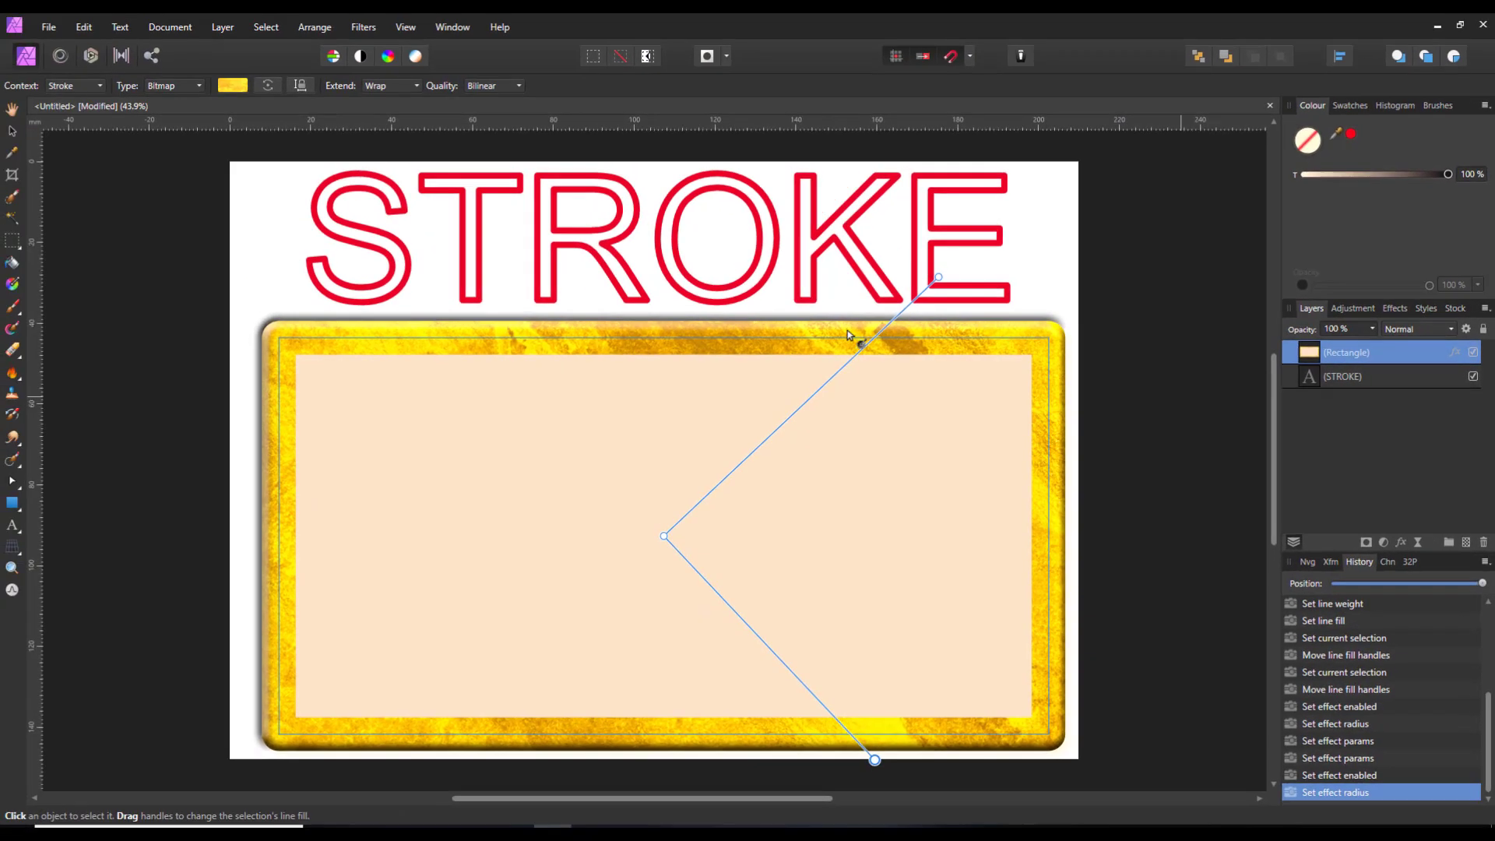
{"action": "left_click", "coordinate": [12, 109]}
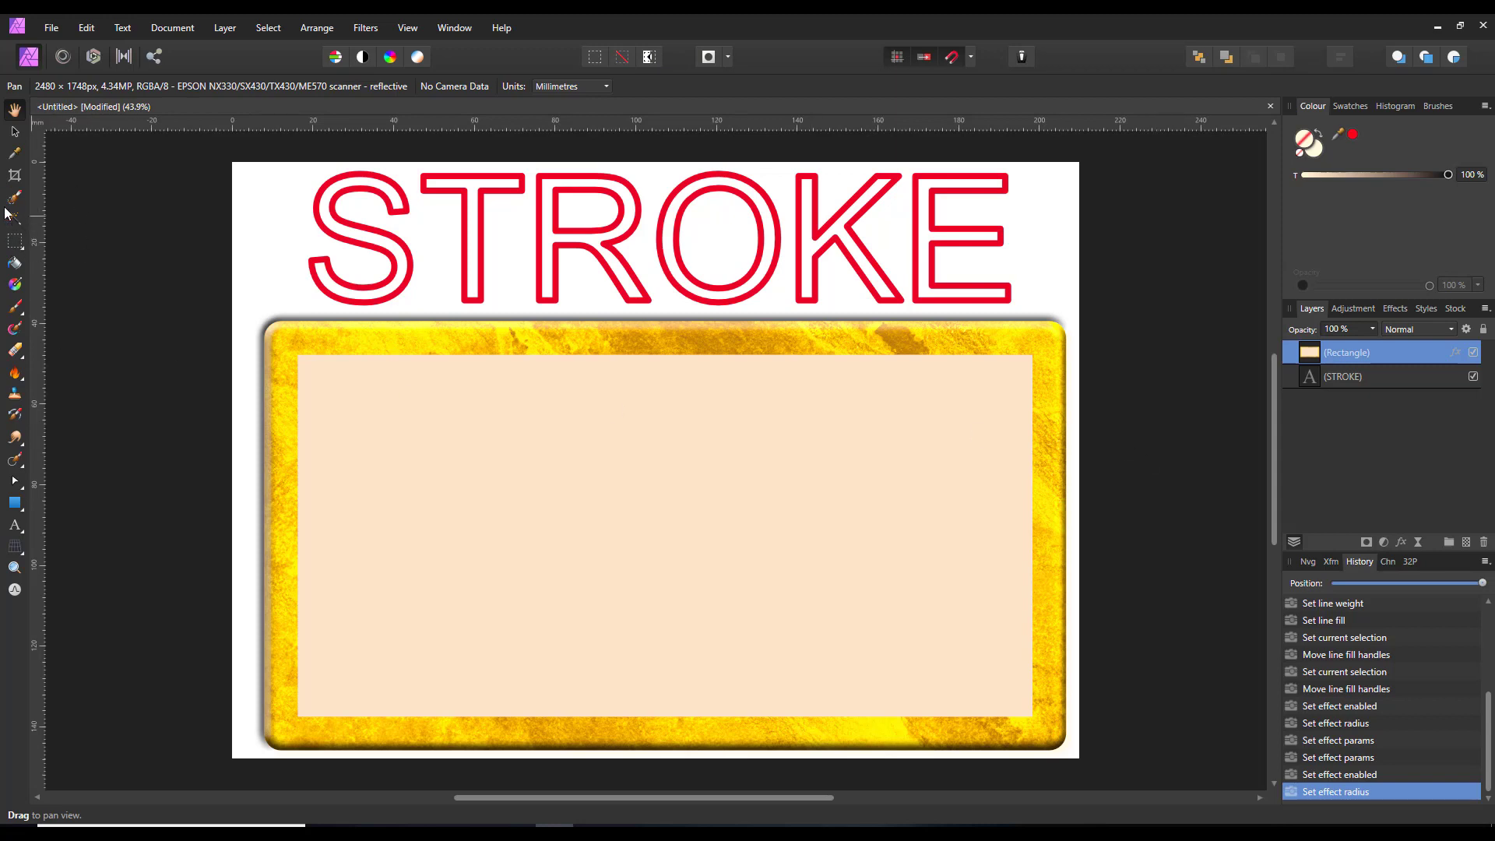
{"action": "left_click", "coordinate": [15, 283]}
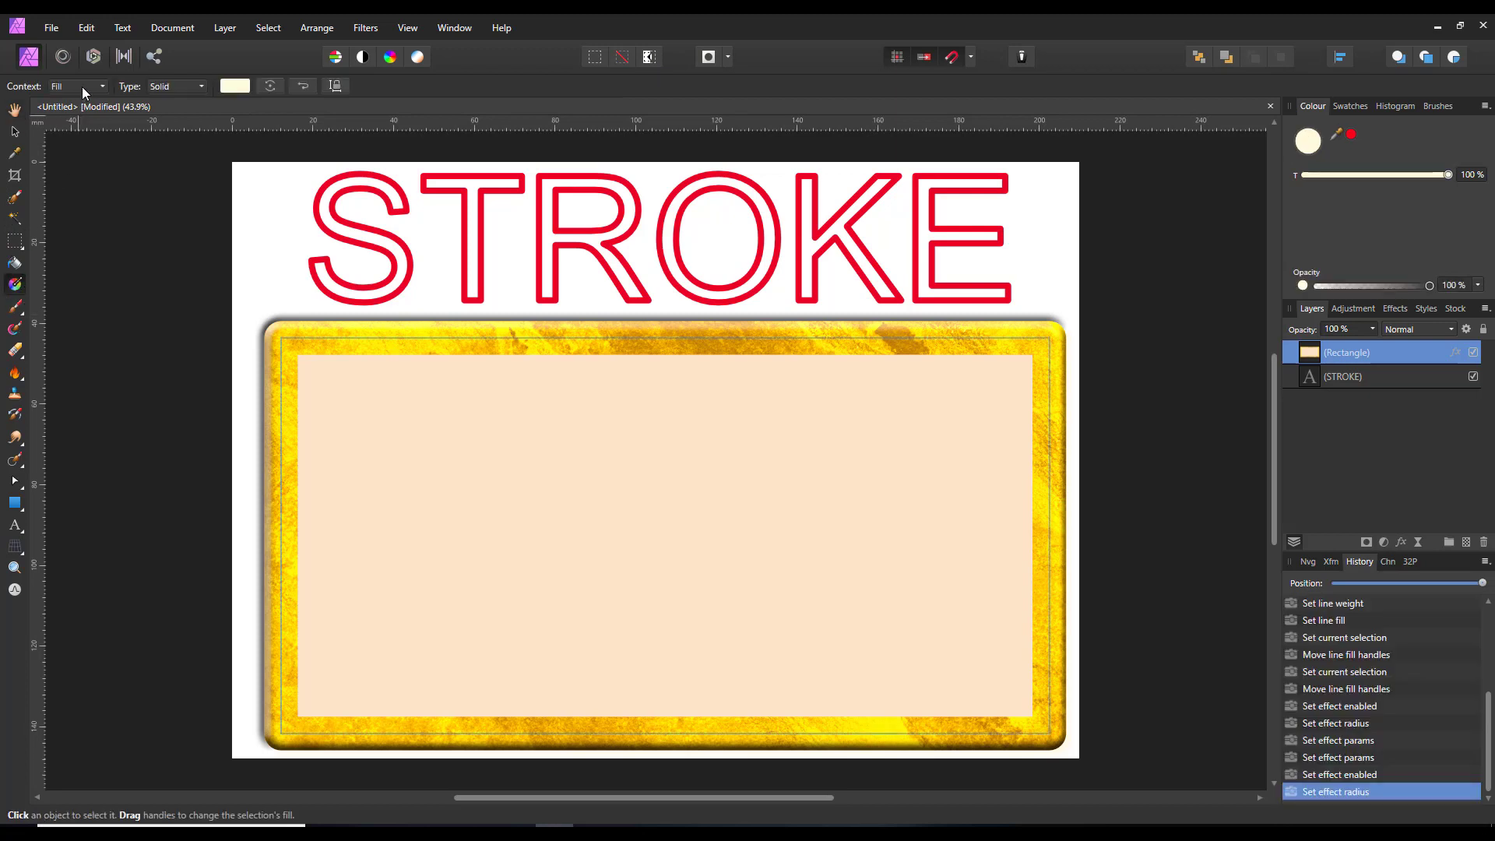